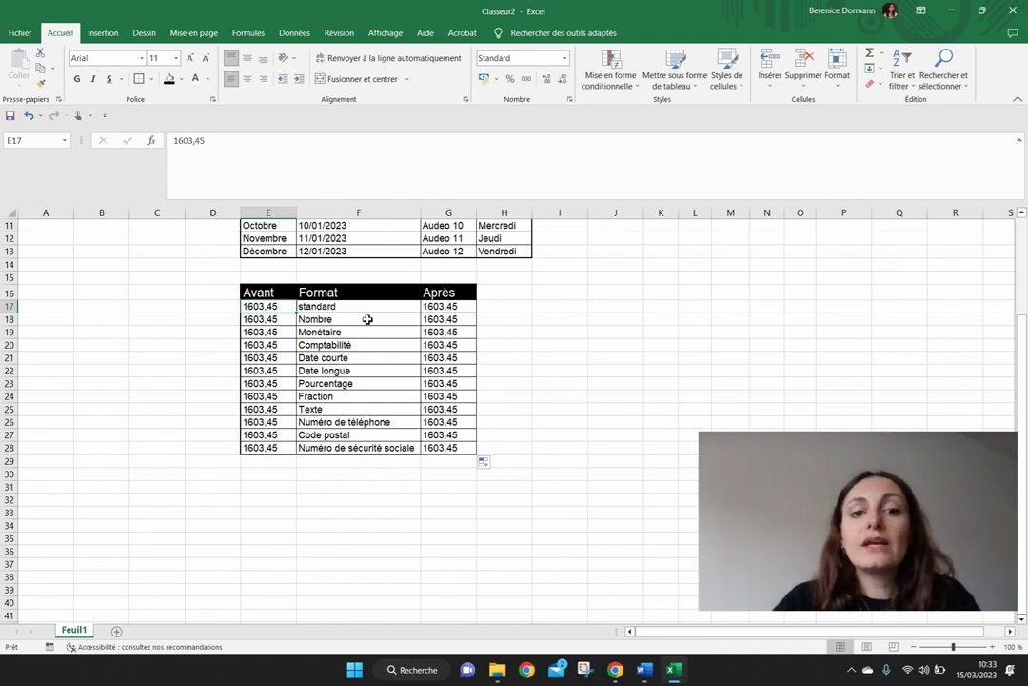
Apply the Nombre number format to cell G18 in the Après column
{"action": "left_click", "coordinate": [445, 309]}
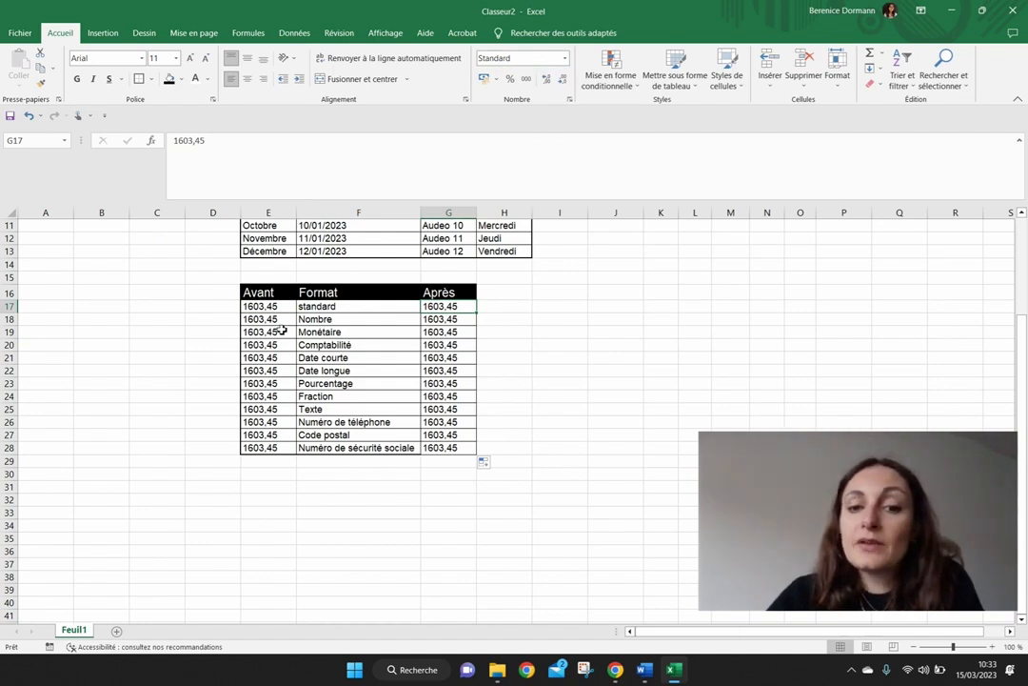
{"action": "left_click", "coordinate": [442, 323]}
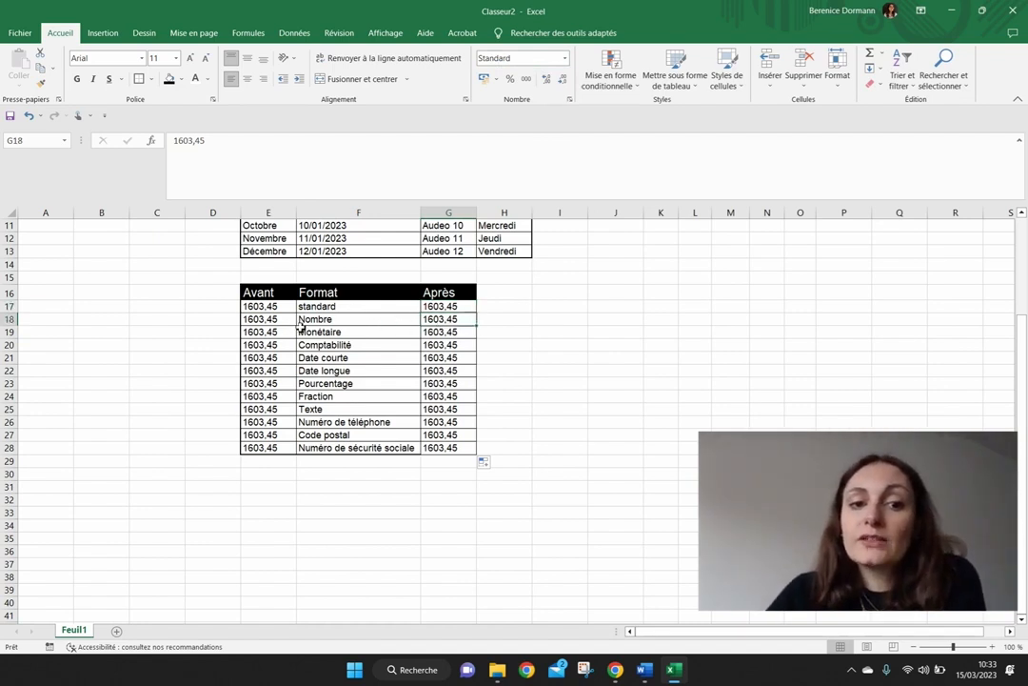
{"action": "left_click", "coordinate": [564, 59]}
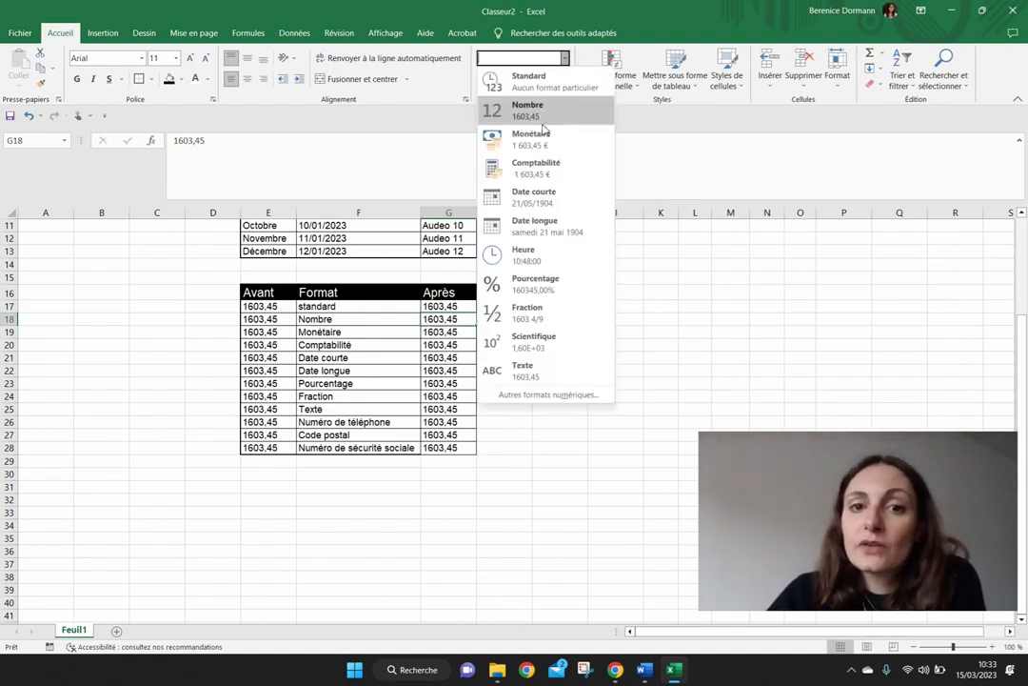
{"action": "left_click", "coordinate": [548, 116]}
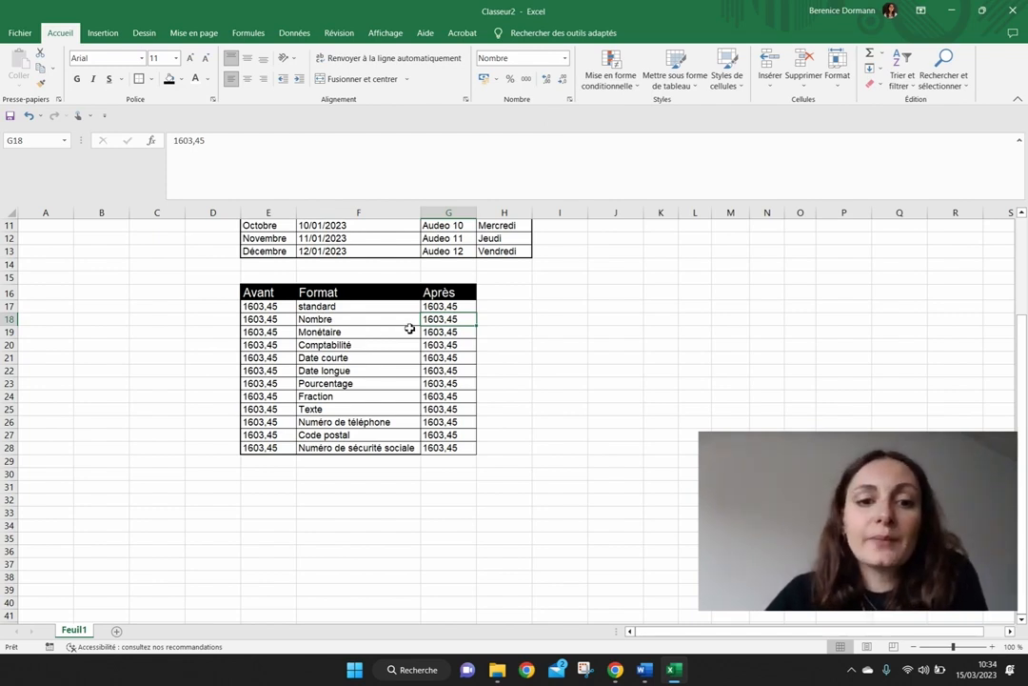
Format cell G19 as Monétaire and cell G20 as Comptabilité to match their row labels
{"action": "left_click", "coordinate": [367, 337]}
{"action": "left_click", "coordinate": [433, 333]}
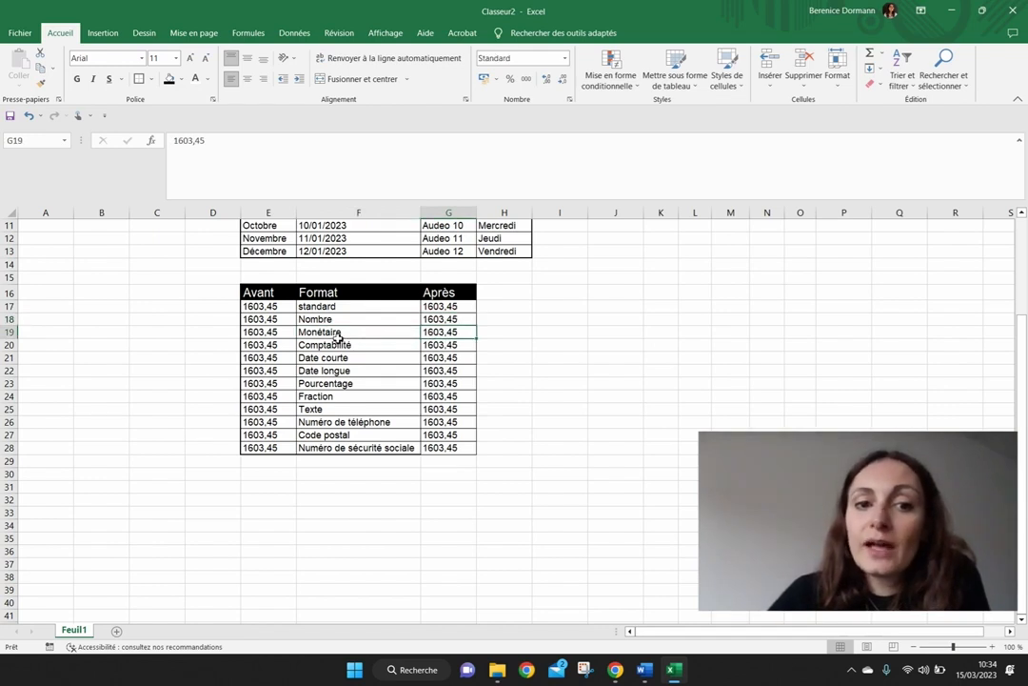
{"action": "left_click", "coordinate": [565, 63]}
{"action": "left_click", "coordinate": [549, 145]}
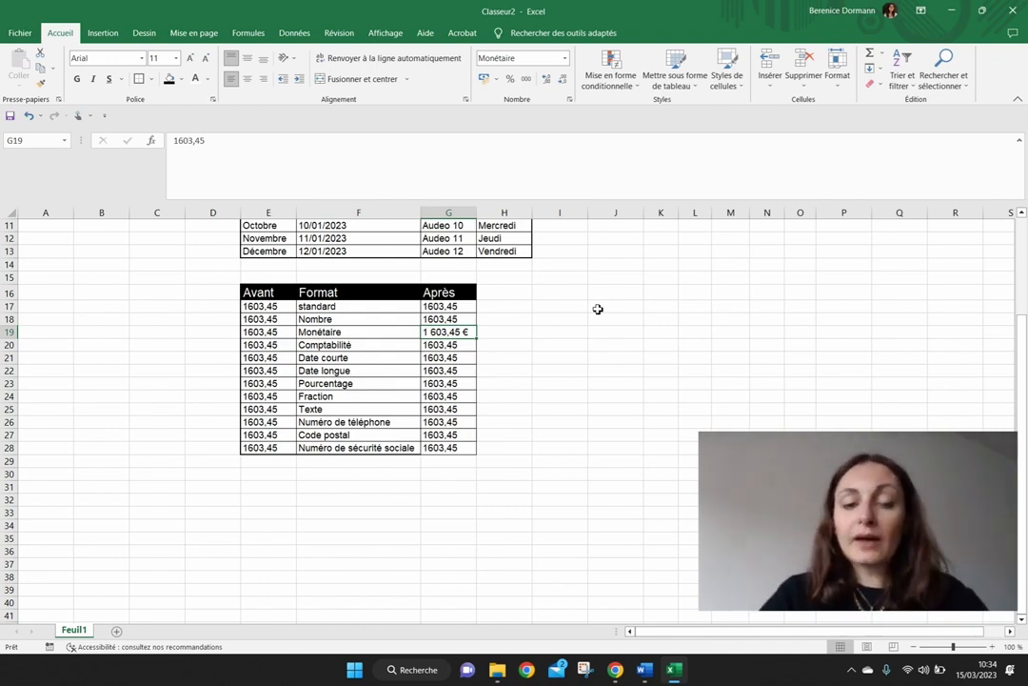
{"action": "left_click", "coordinate": [469, 351]}
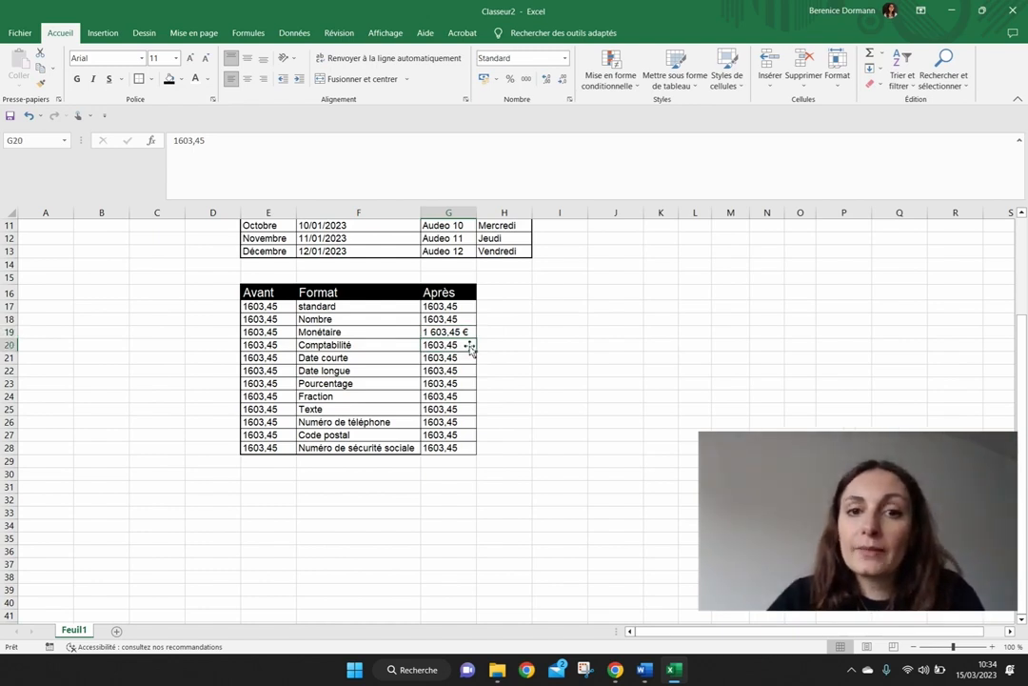
{"action": "left_click", "coordinate": [565, 58]}
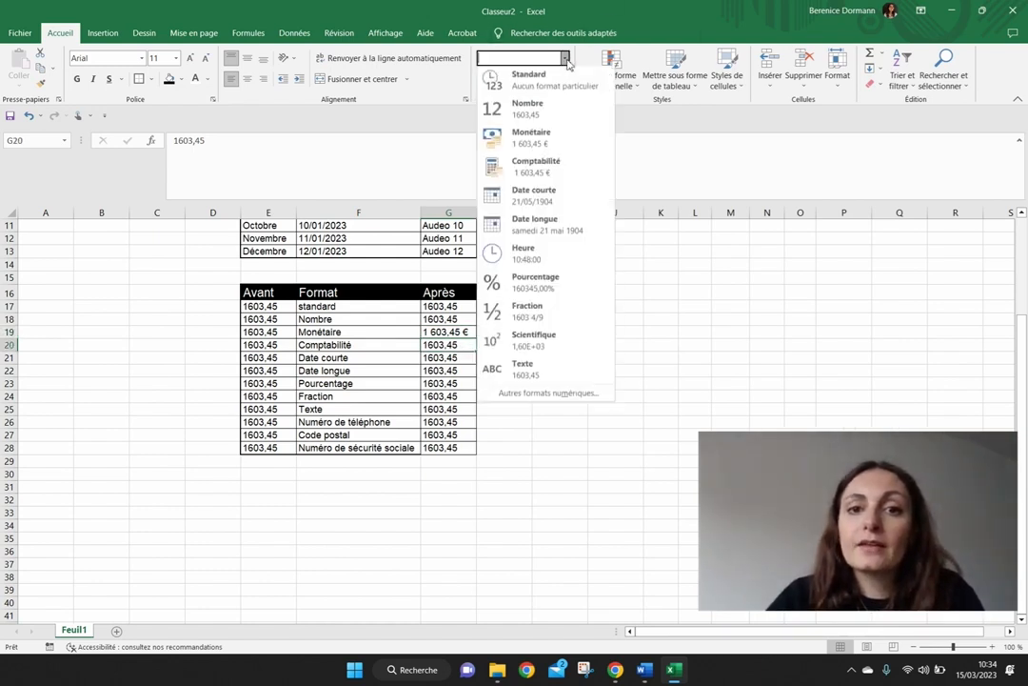
{"action": "left_click", "coordinate": [531, 169]}
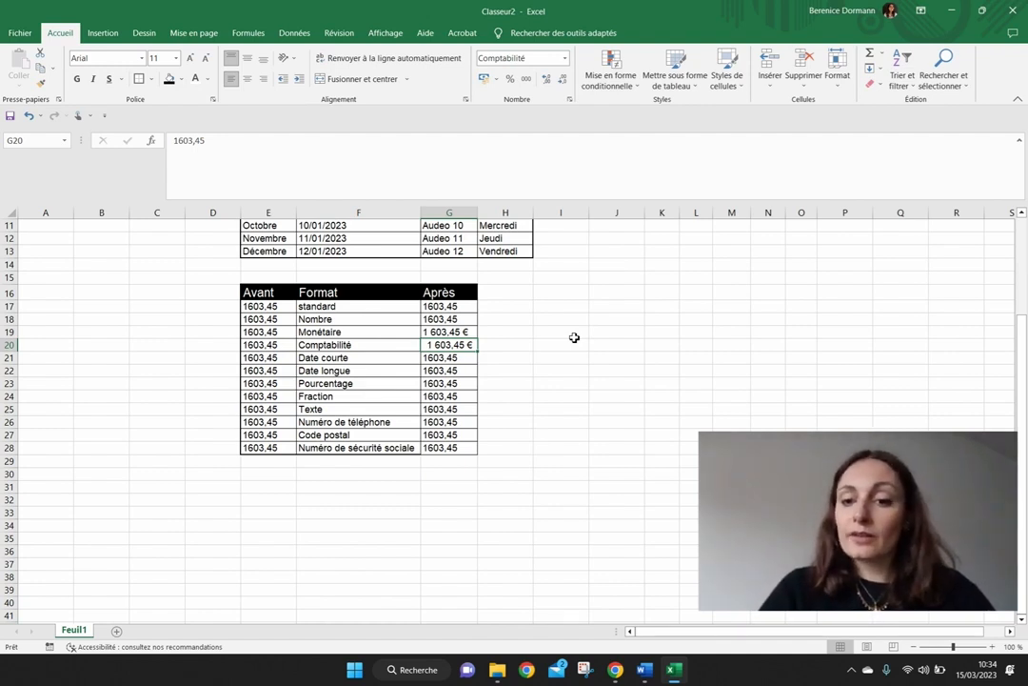
Replace the values in G19 and G20 with 0 to compare the Monétaire and Comptabilité formats
{"action": "key", "text": "Up"}
{"action": "type", "text": "0"}
{"action": "key", "text": "Return"}
{"action": "type", "text": "0"}
{"action": "key", "text": "Return"}
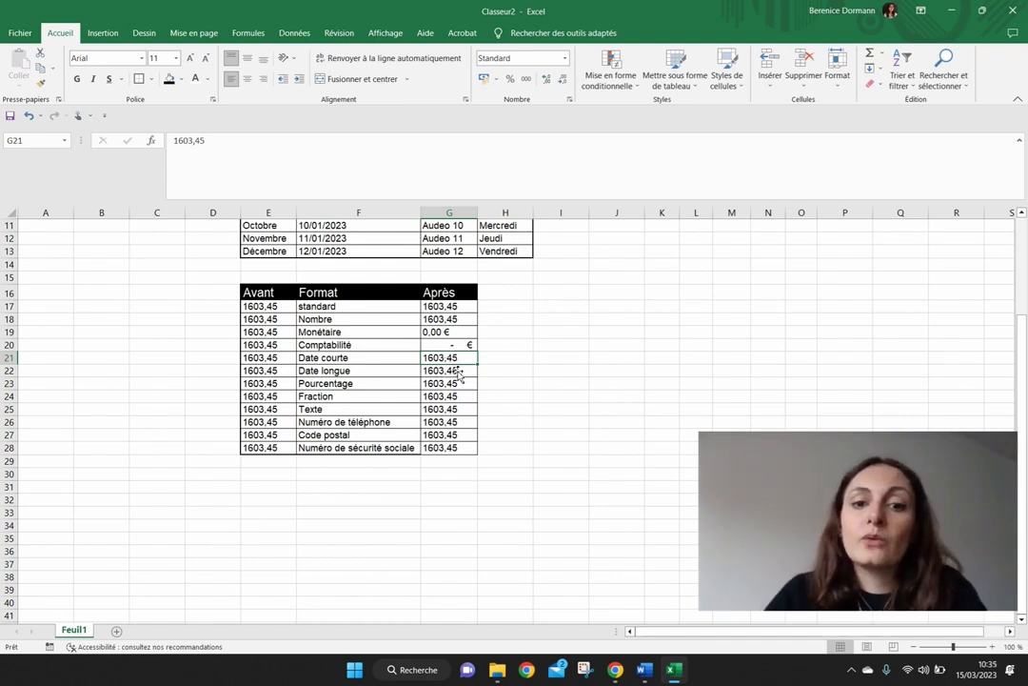
Format cell G21 as Date courte and cell G22 as Date longue
{"action": "left_click", "coordinate": [565, 58]}
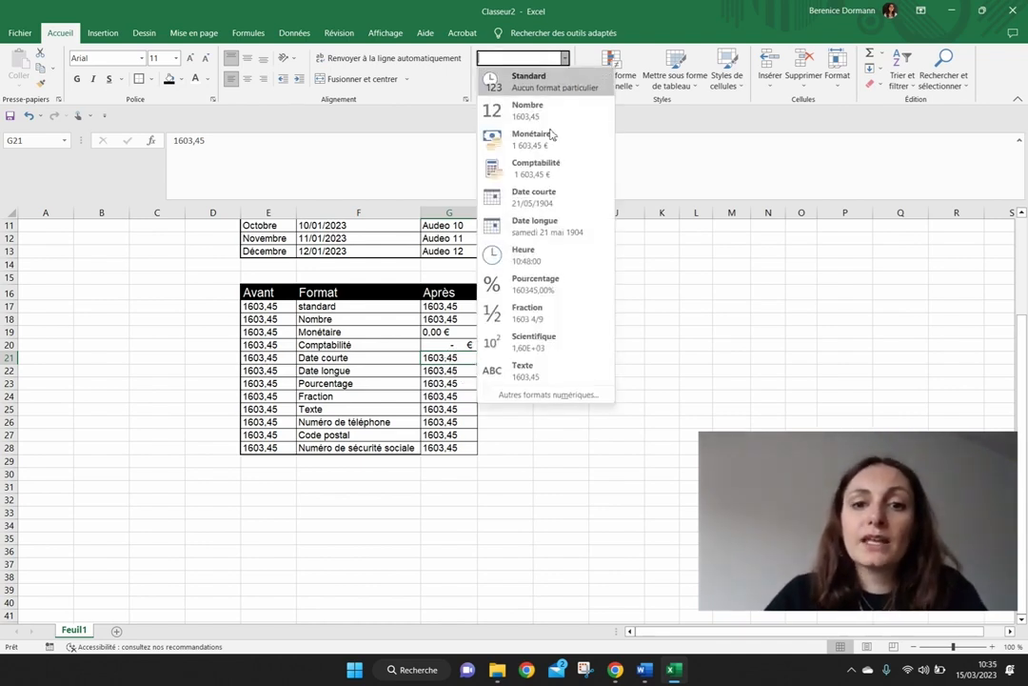
{"action": "left_click", "coordinate": [544, 202]}
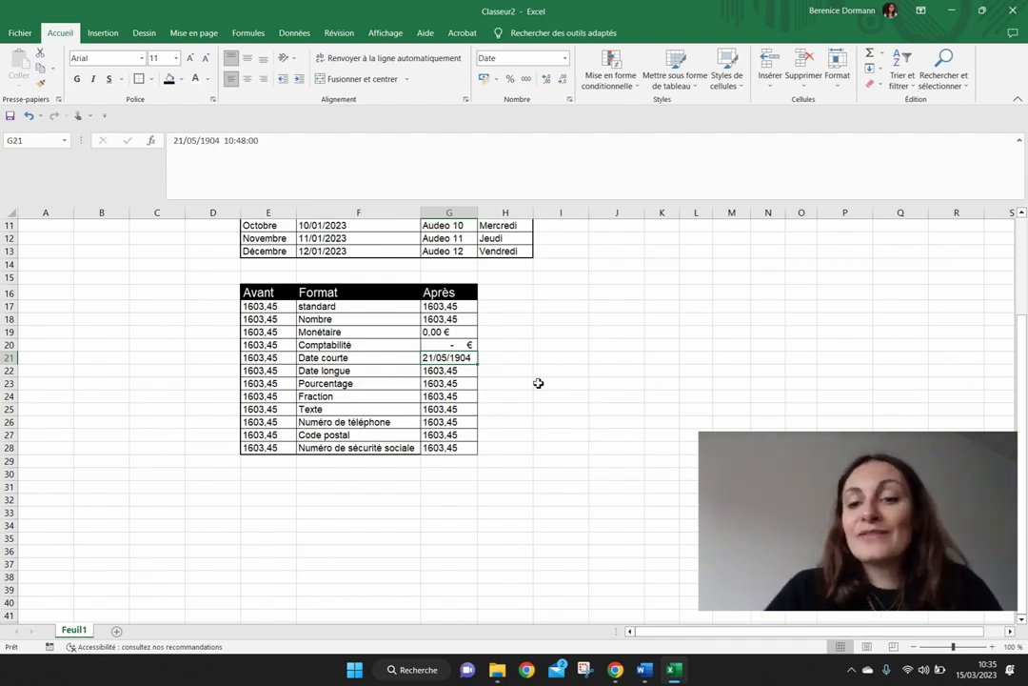
{"action": "left_click", "coordinate": [440, 371]}
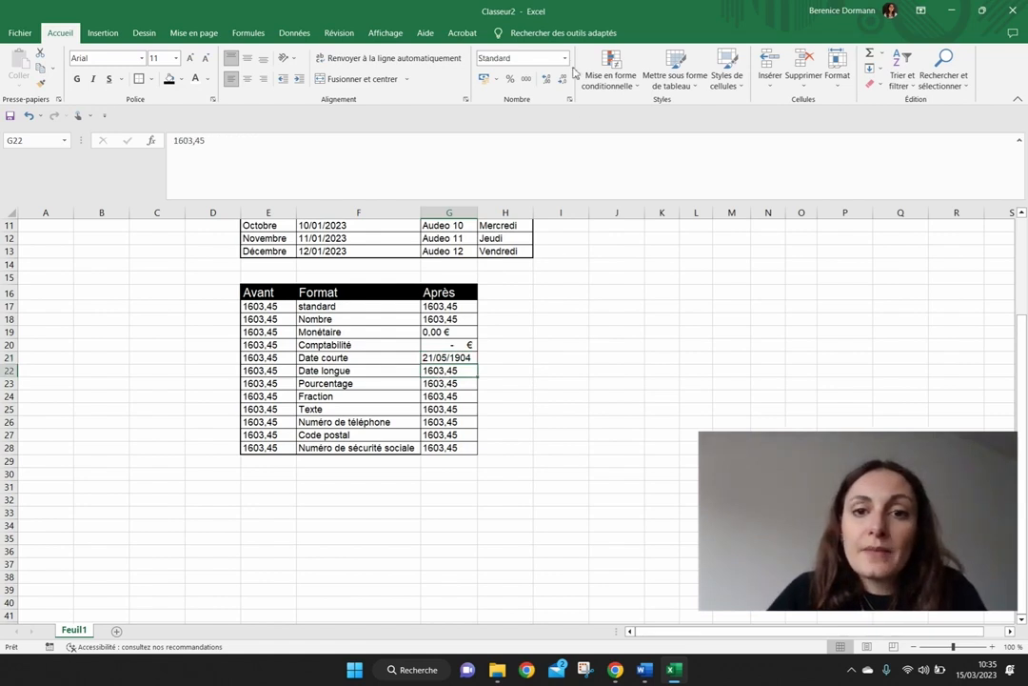
{"action": "left_click", "coordinate": [481, 57]}
{"action": "left_click", "coordinate": [543, 234]}
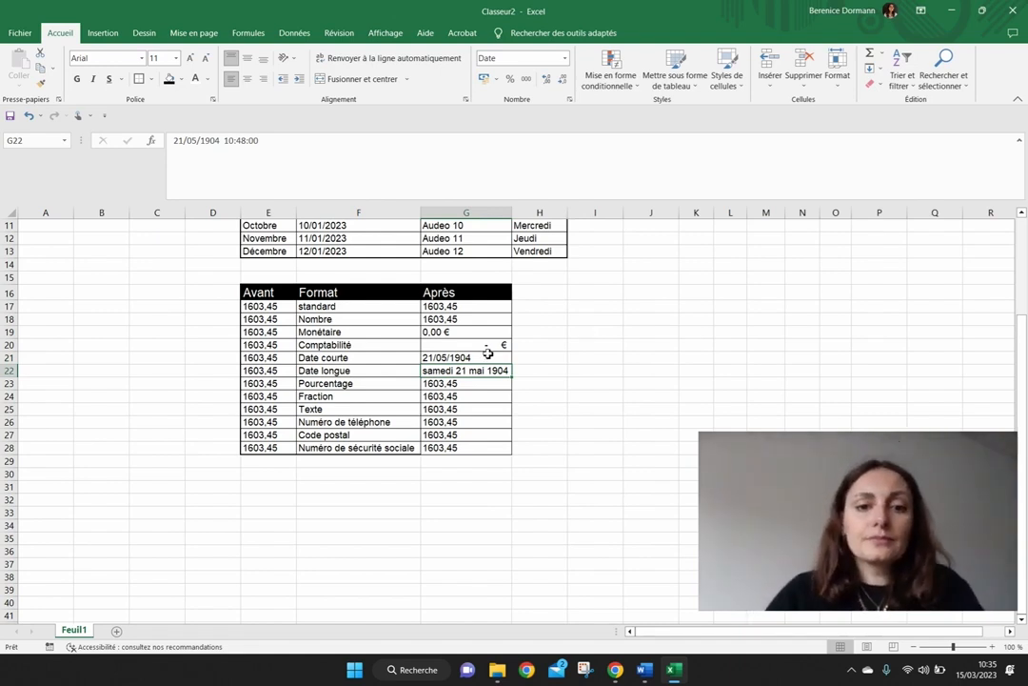
Format cell G23 as Pourcentage and cell G24 as Fraction
{"action": "left_click", "coordinate": [470, 384]}
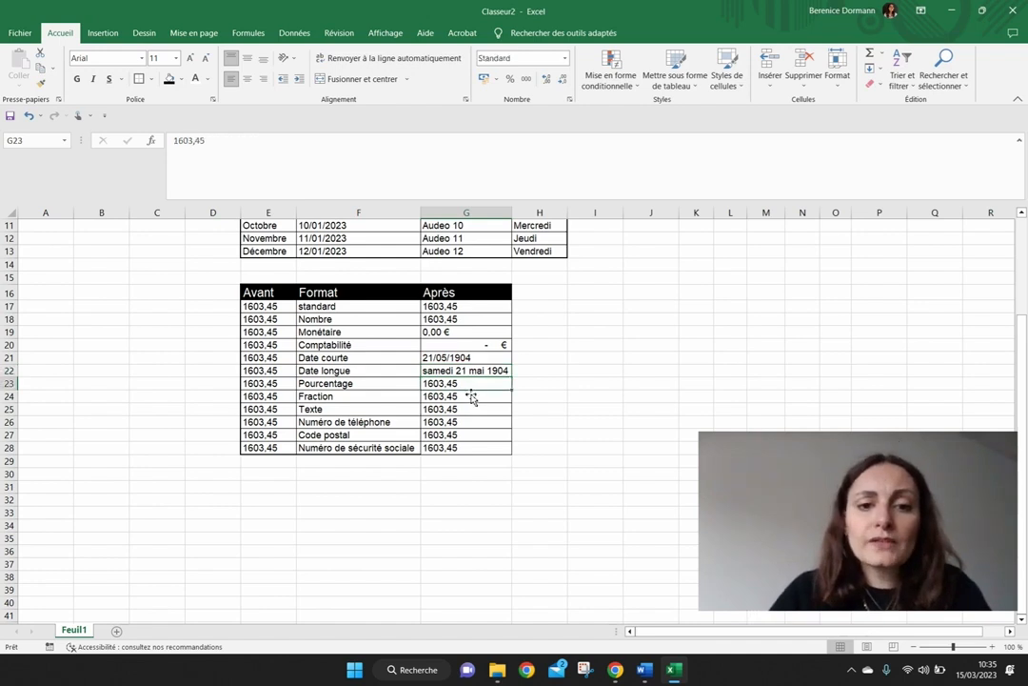
{"action": "left_click", "coordinate": [564, 58]}
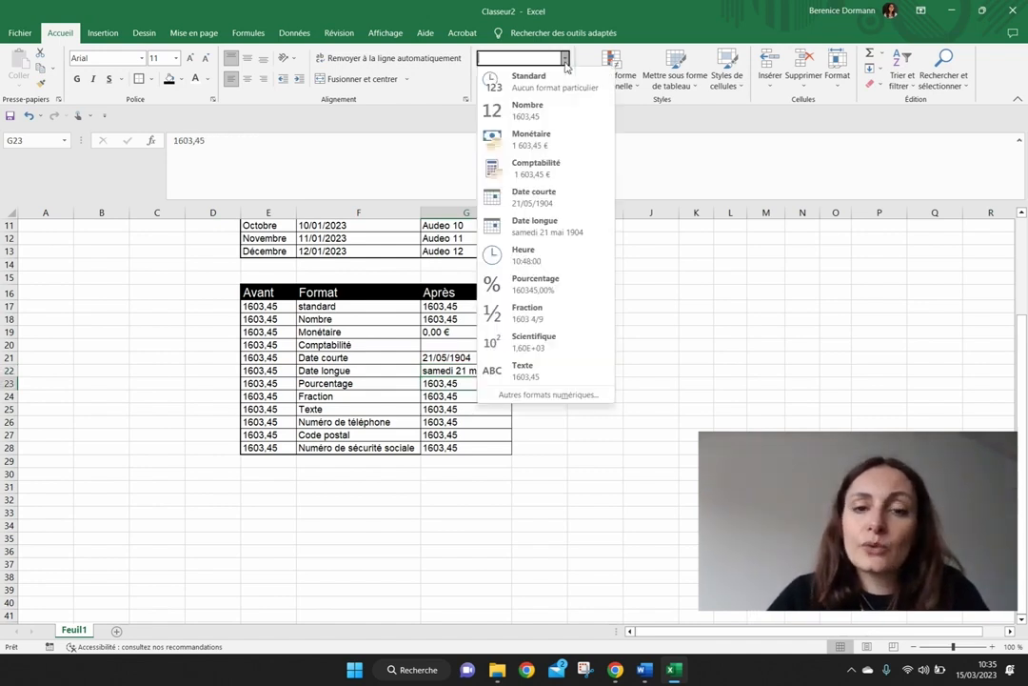
{"action": "left_click", "coordinate": [550, 284]}
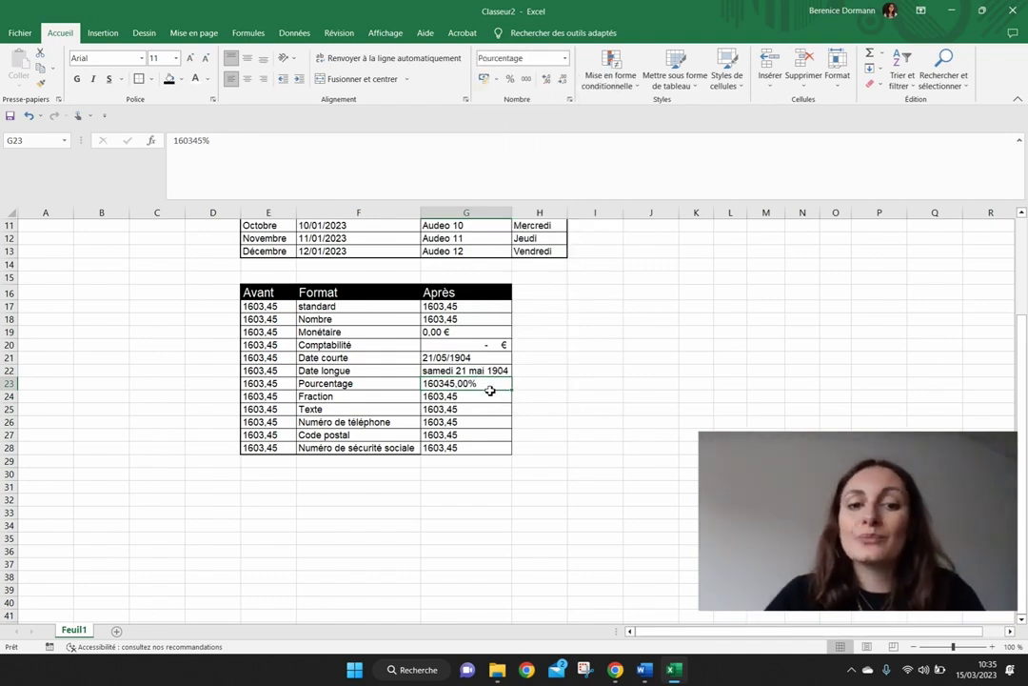
{"action": "left_click", "coordinate": [453, 399]}
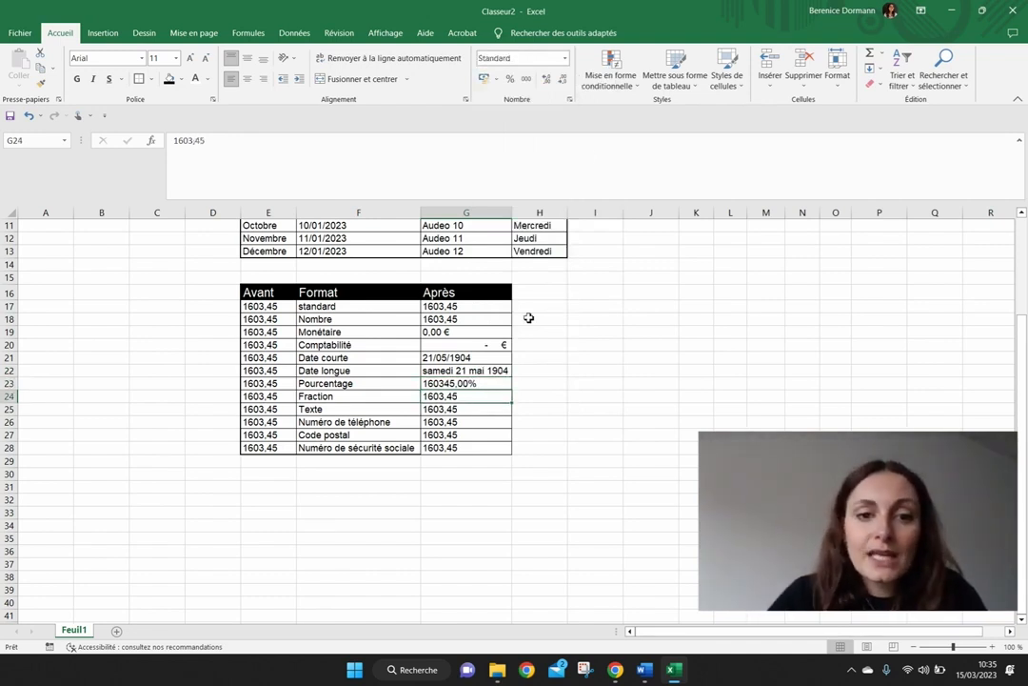
{"action": "left_click", "coordinate": [564, 59]}
{"action": "left_click", "coordinate": [551, 307]}
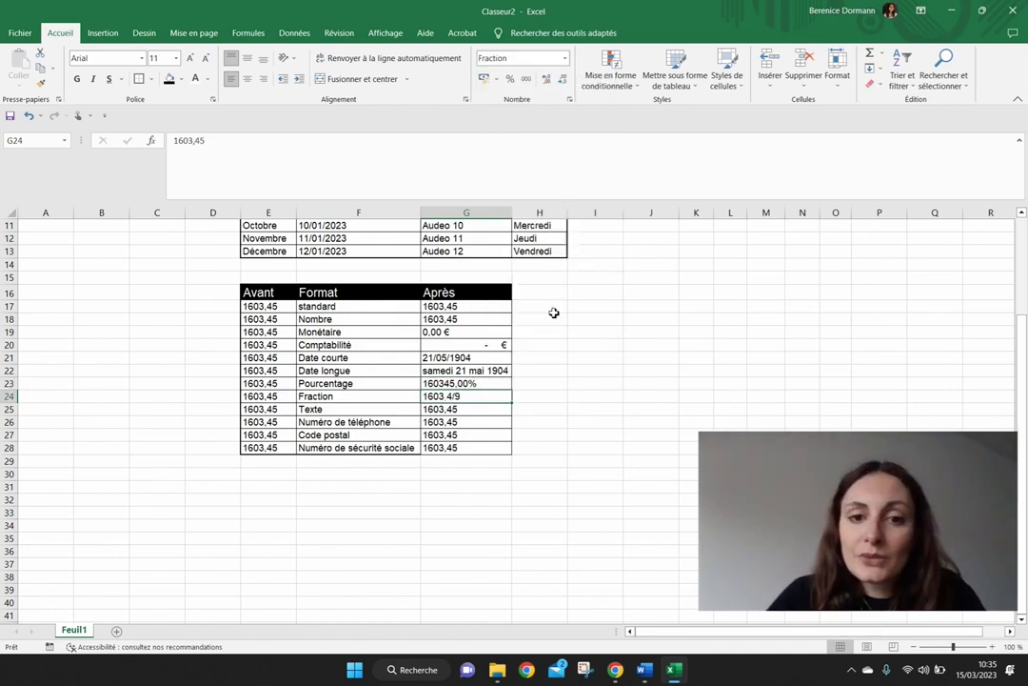
Apply the Texte format to cell G25 in the Après column
{"action": "left_click", "coordinate": [470, 409]}
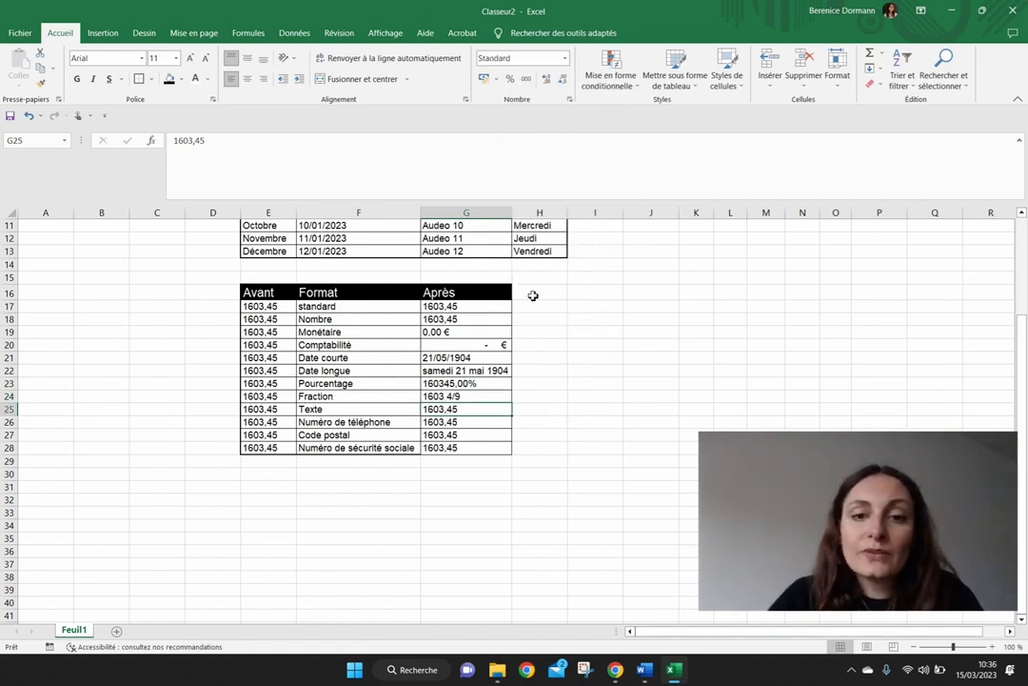
{"action": "left_click", "coordinate": [565, 59]}
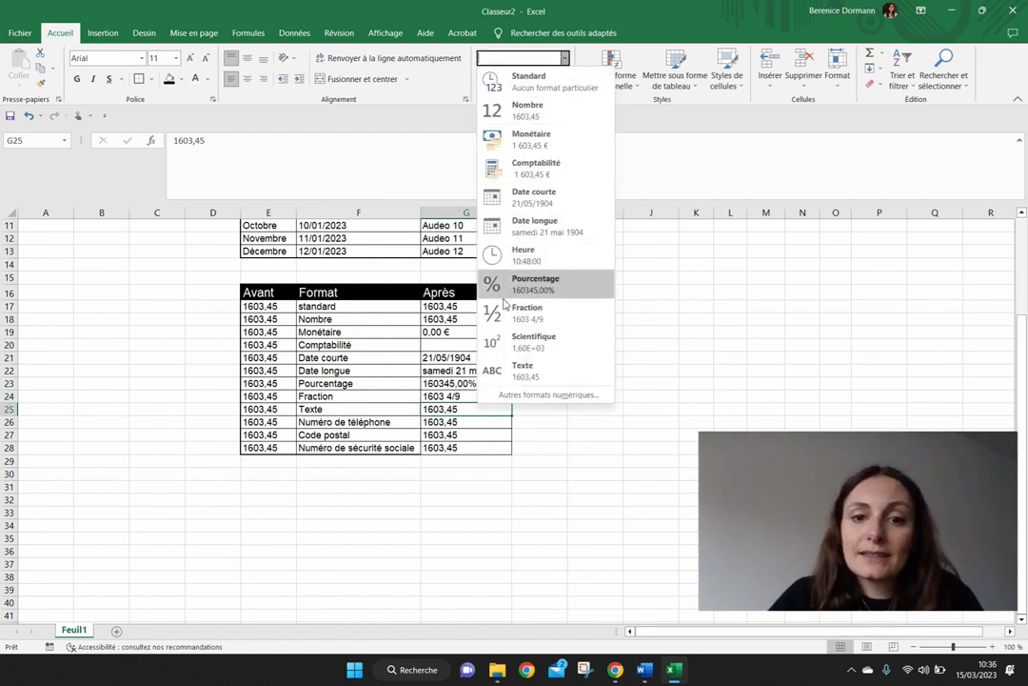
{"action": "left_click", "coordinate": [524, 374]}
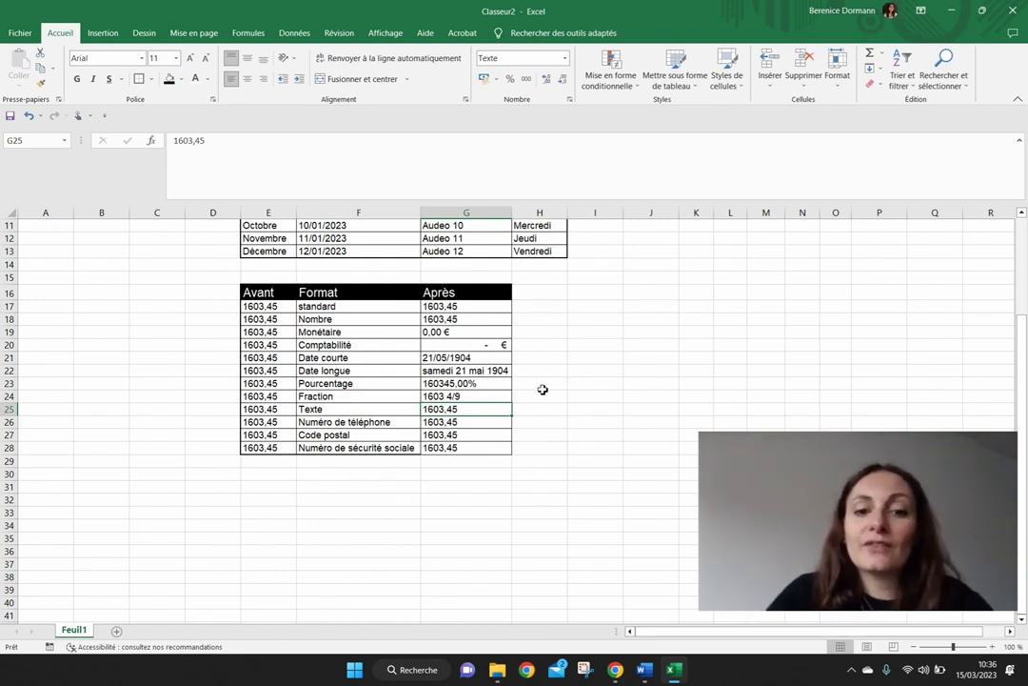
{"action": "left_click", "coordinate": [559, 63]}
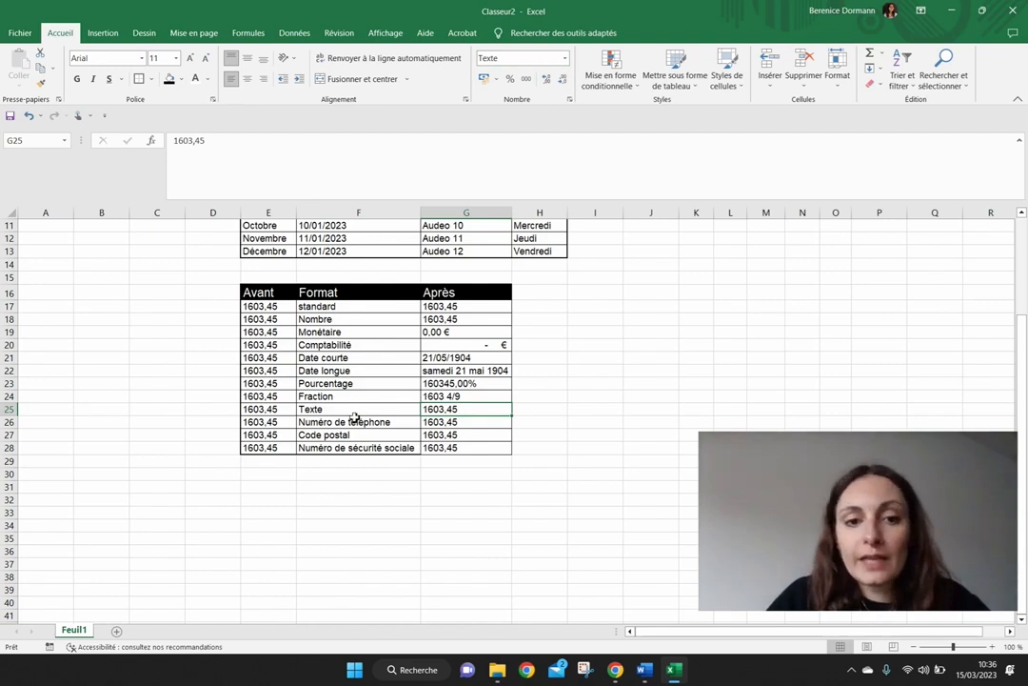
Apply the Spécial format type Numéro de téléphone, with Français (France) regional settings, to cell G26
{"action": "left_click", "coordinate": [428, 421]}
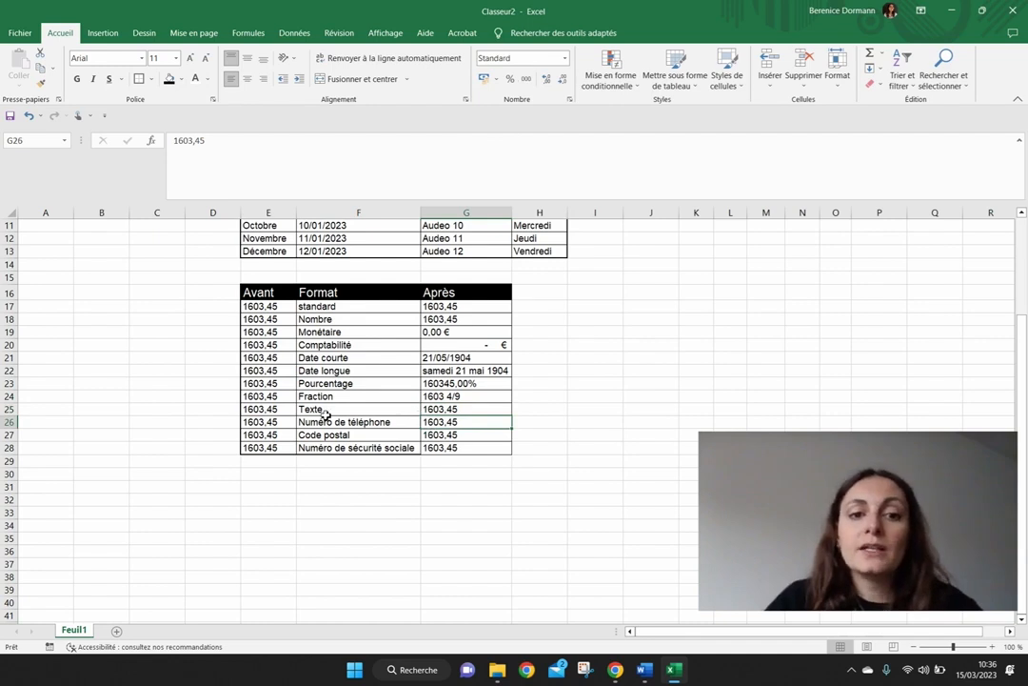
{"action": "left_click", "coordinate": [565, 58]}
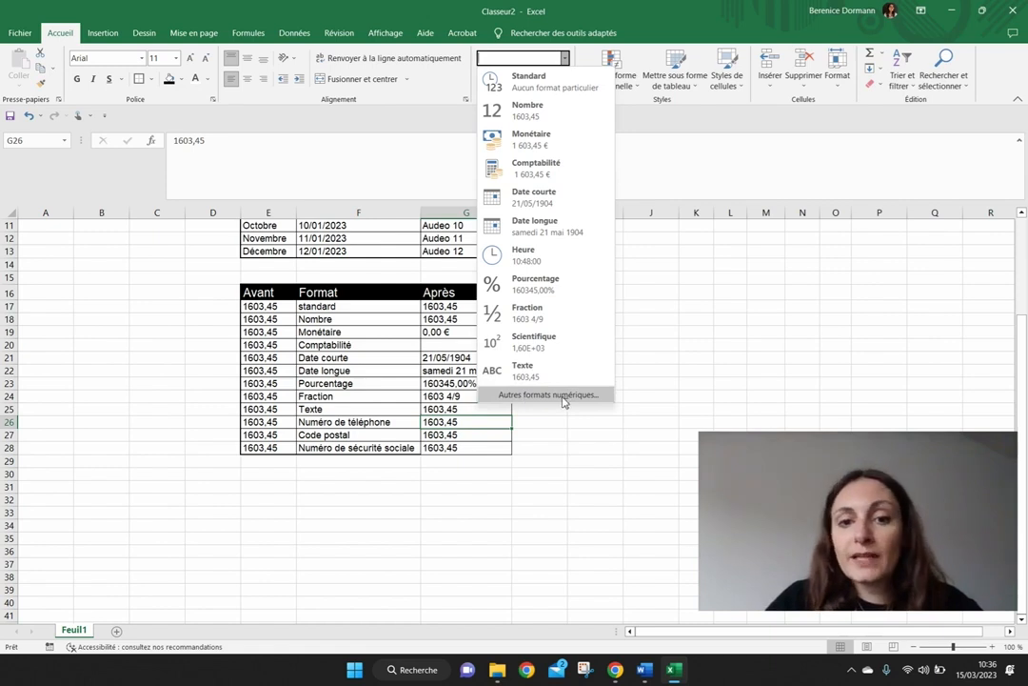
{"action": "left_click", "coordinate": [562, 397]}
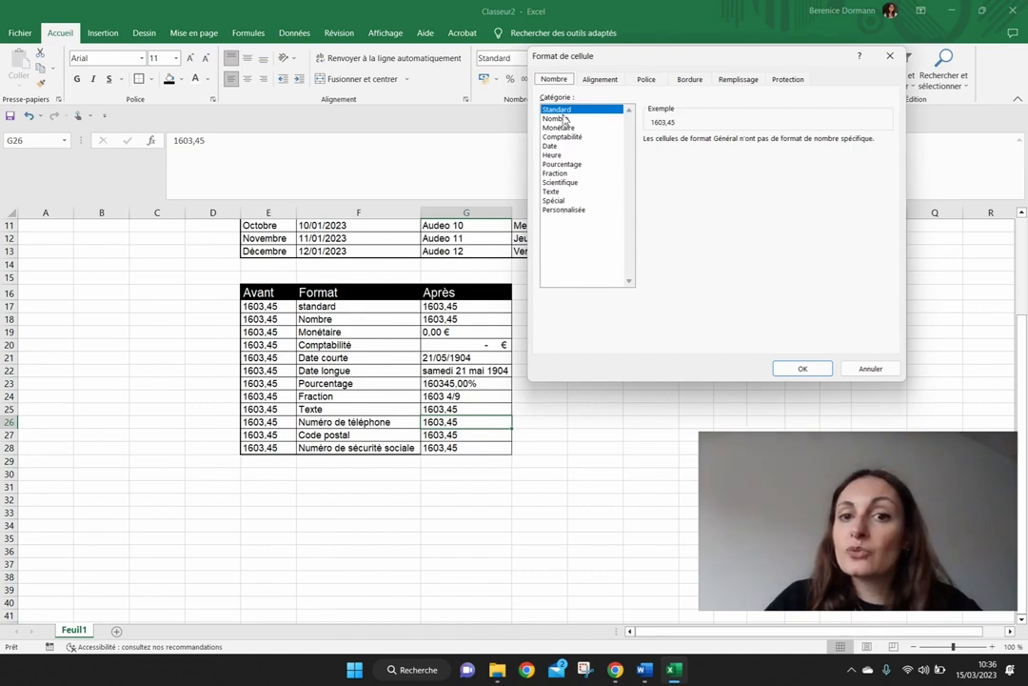
{"action": "left_click", "coordinate": [565, 119]}
{"action": "left_click", "coordinate": [569, 128]}
{"action": "left_click", "coordinate": [572, 138]}
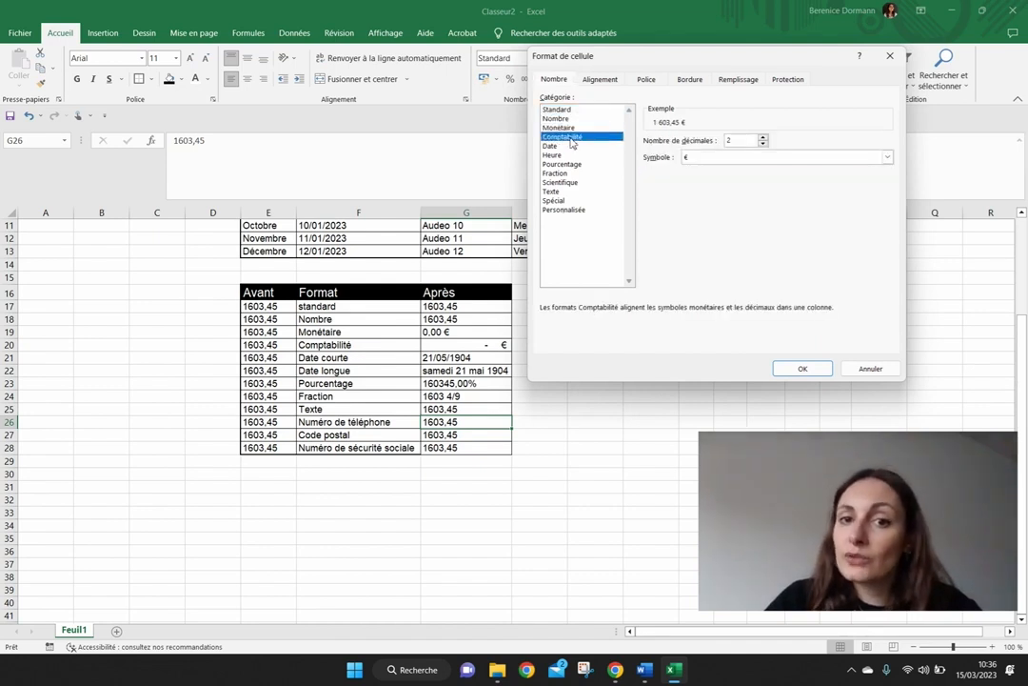
{"action": "left_click", "coordinate": [553, 192]}
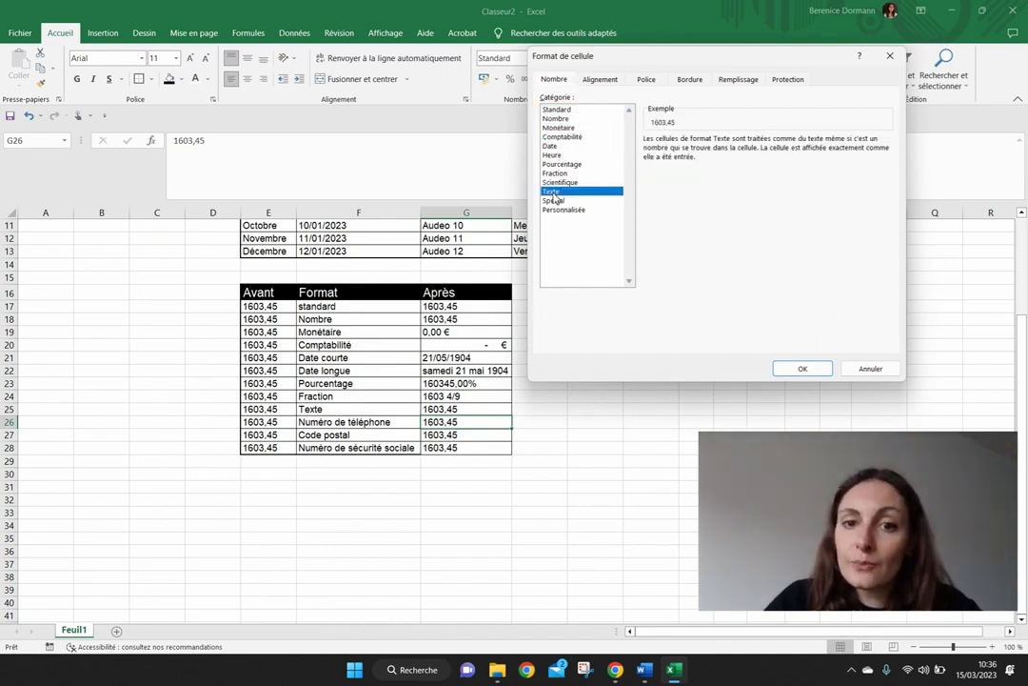
{"action": "left_click", "coordinate": [555, 200]}
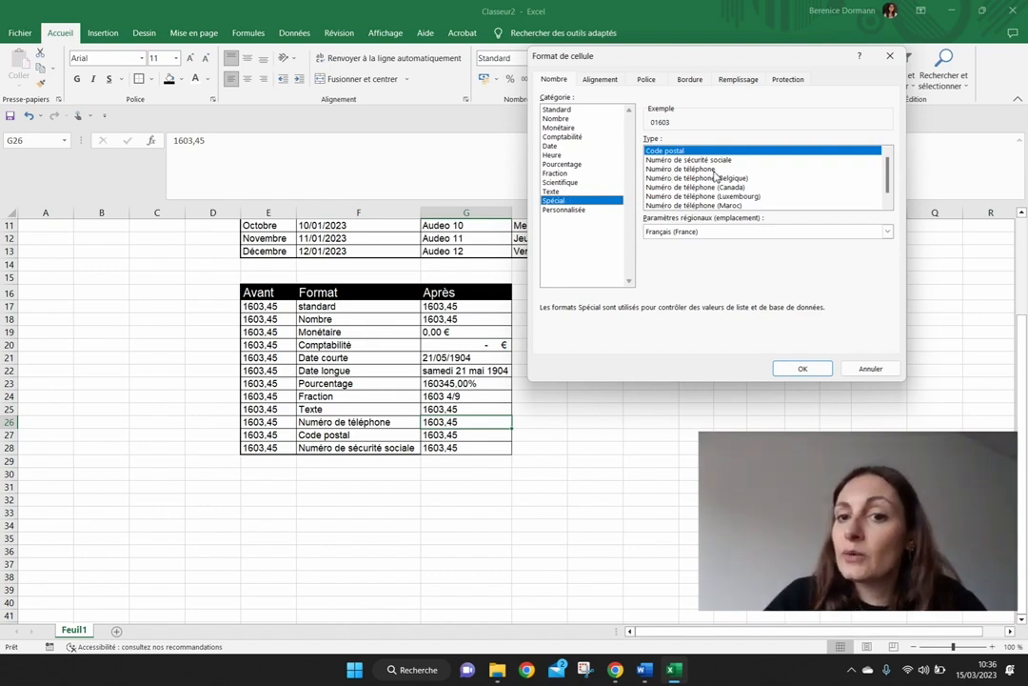
{"action": "scroll", "coordinate": [891, 192], "scroll_direction": "down", "scroll_amount": 1}
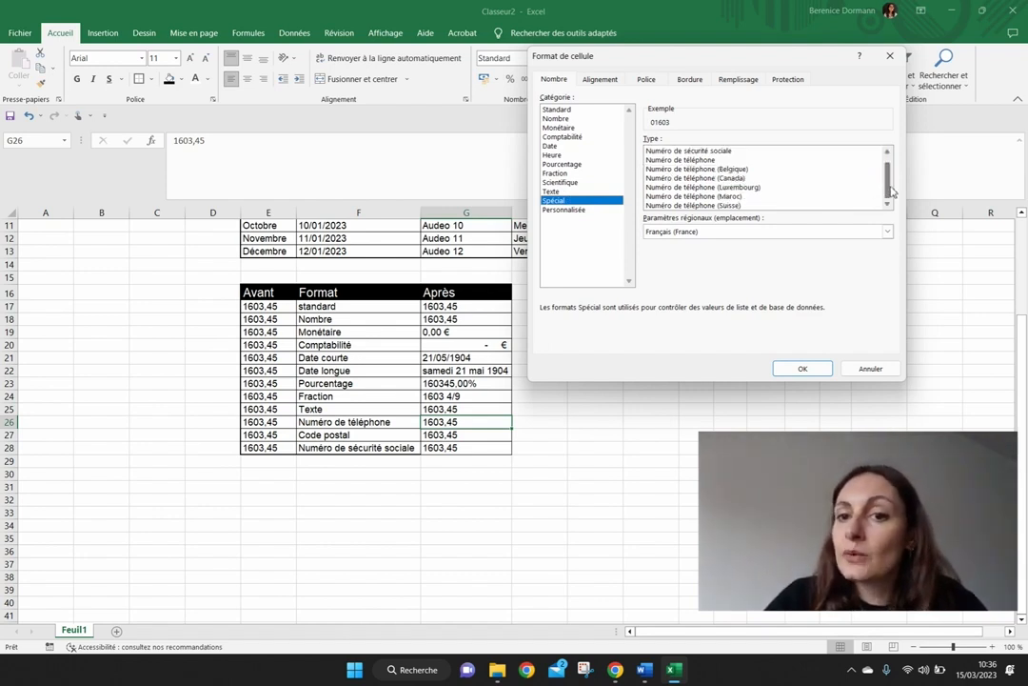
{"action": "left_click", "coordinate": [702, 160]}
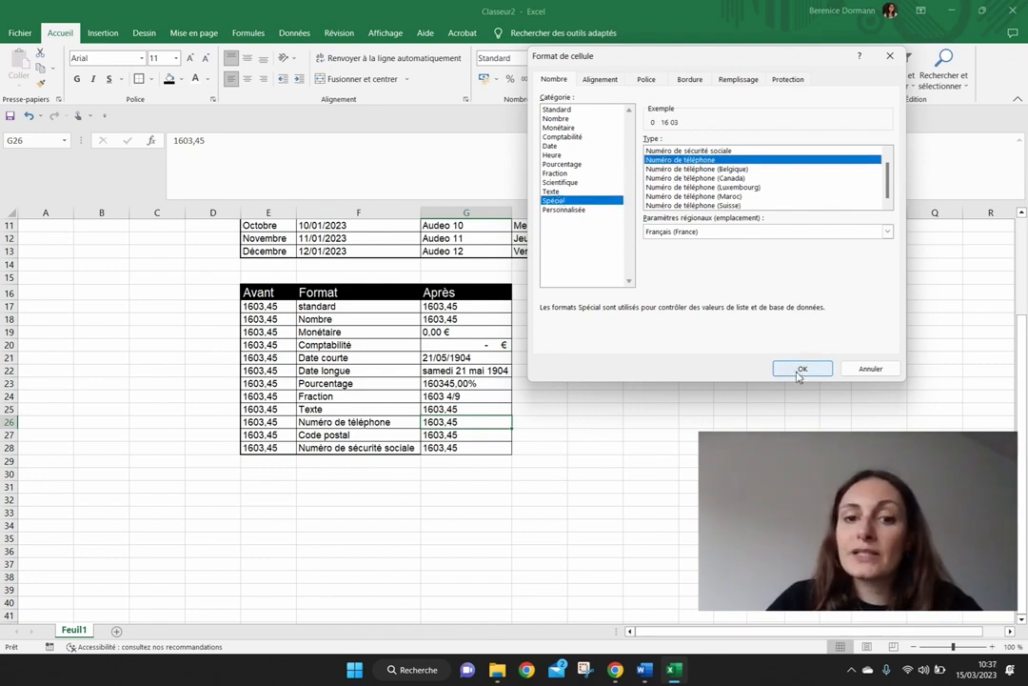
{"action": "left_click", "coordinate": [800, 372]}
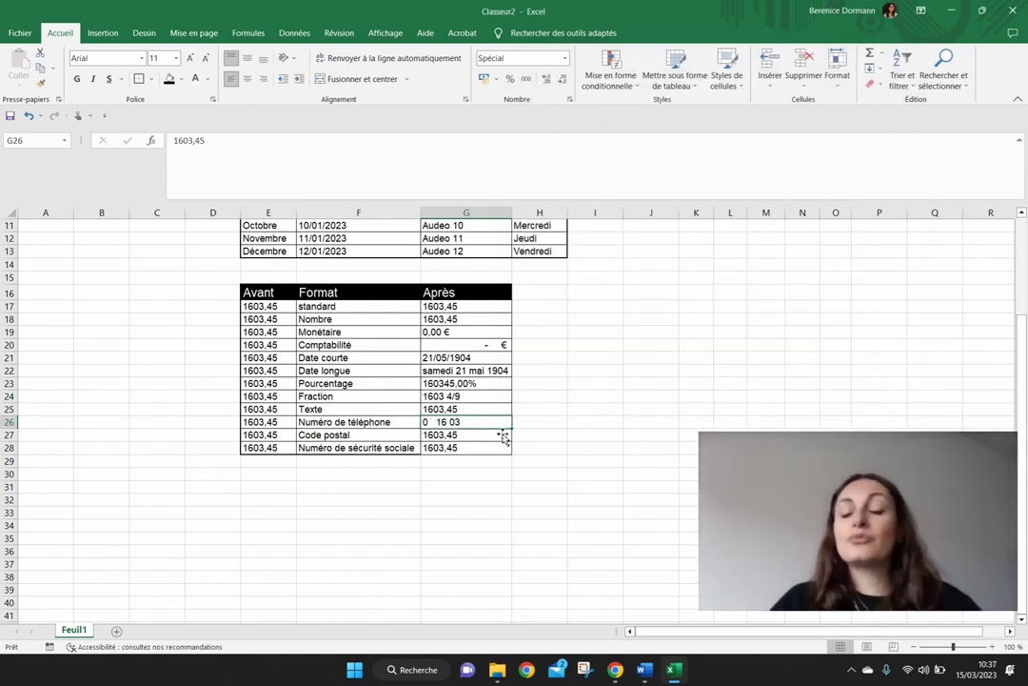
Apply the Spécial format type Code postal, with Français (France) regional settings, to cell G27
{"action": "left_click", "coordinate": [444, 437]}
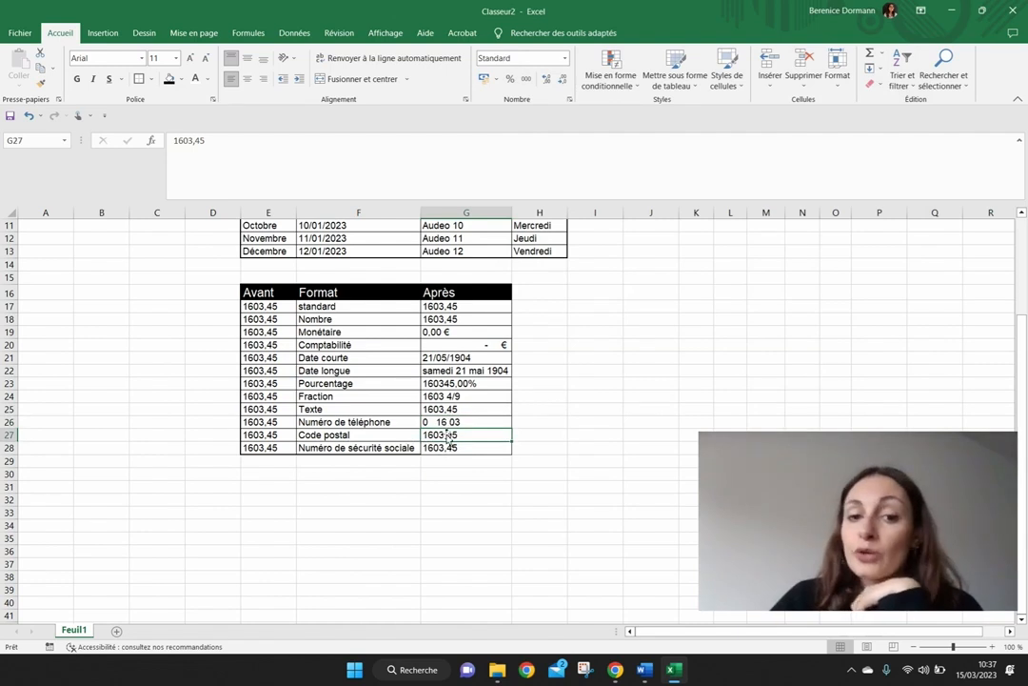
{"action": "left_click", "coordinate": [565, 59]}
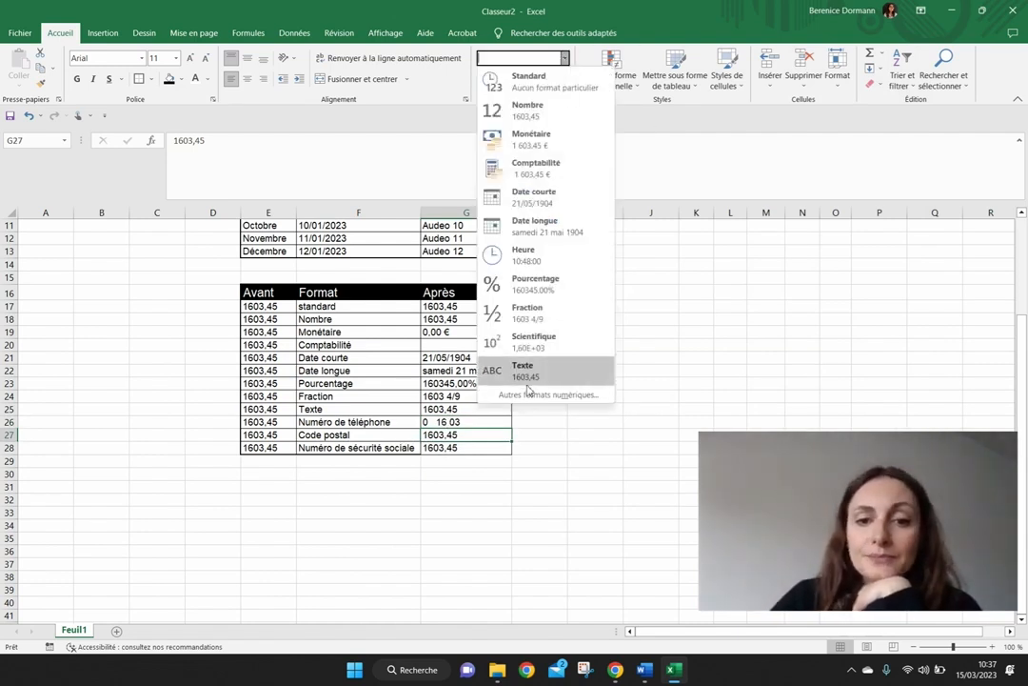
{"action": "left_click", "coordinate": [550, 403]}
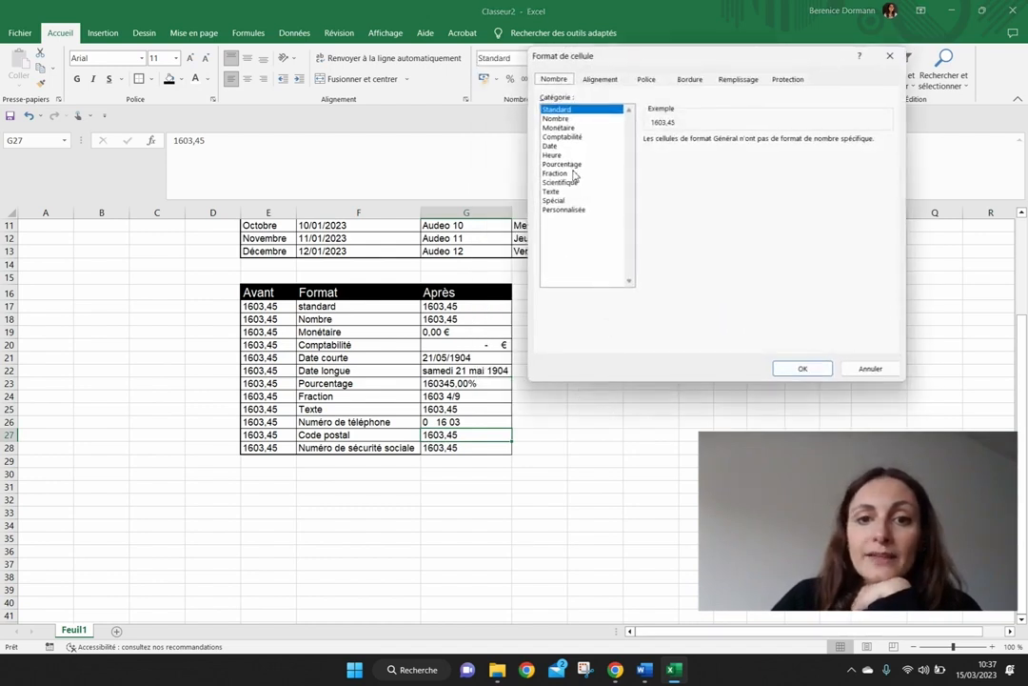
{"action": "left_click", "coordinate": [583, 200]}
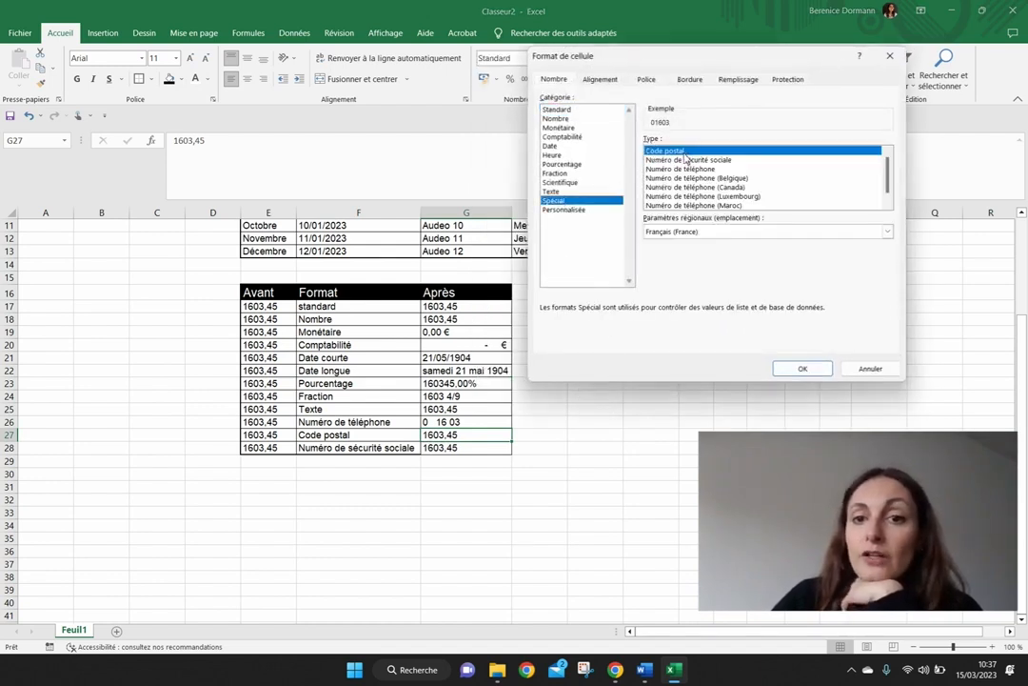
{"action": "left_click", "coordinate": [795, 369]}
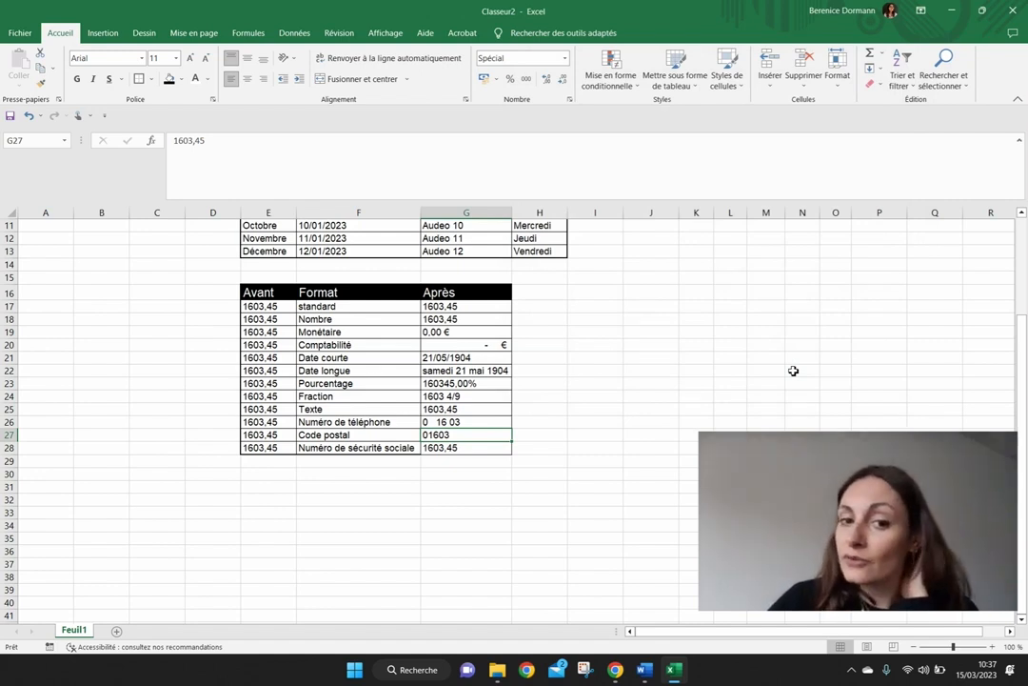
Apply the Spécial format type Numéro de sécurité sociale, with Français (France) regional settings, to cell G28
{"action": "left_click", "coordinate": [433, 448]}
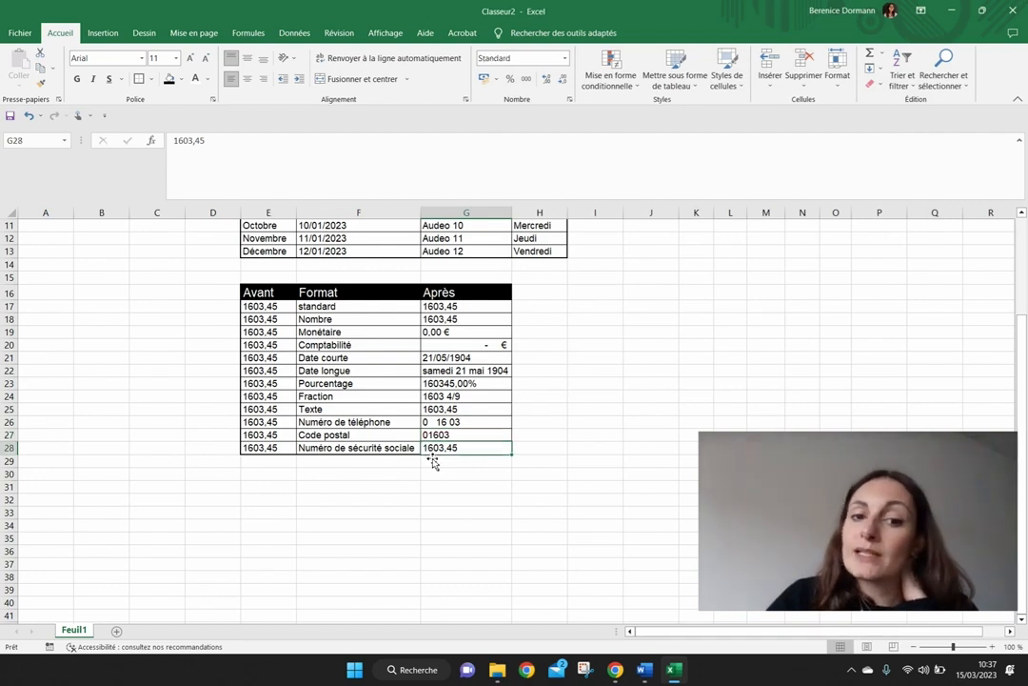
{"action": "left_click", "coordinate": [564, 59]}
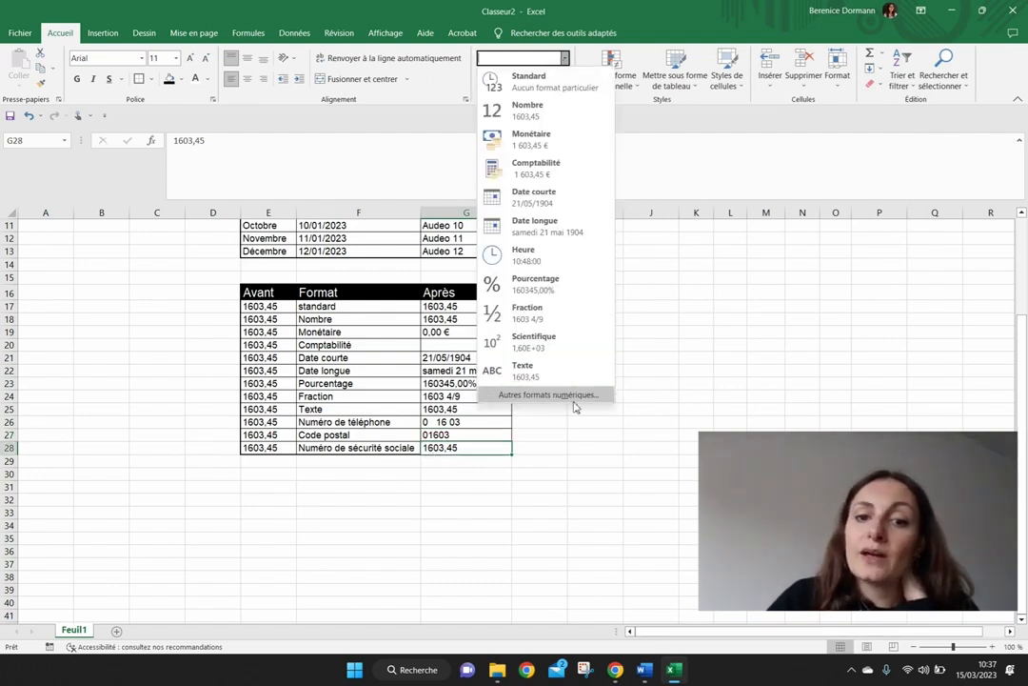
{"action": "left_click", "coordinate": [547, 394]}
{"action": "left_click", "coordinate": [553, 200]}
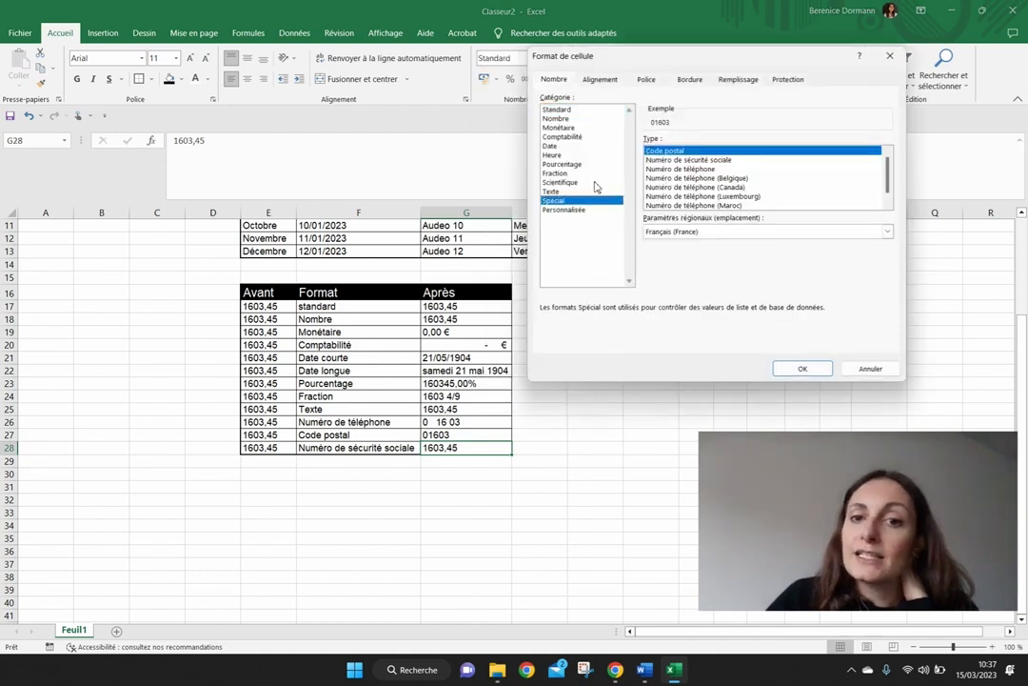
{"action": "left_click", "coordinate": [709, 160]}
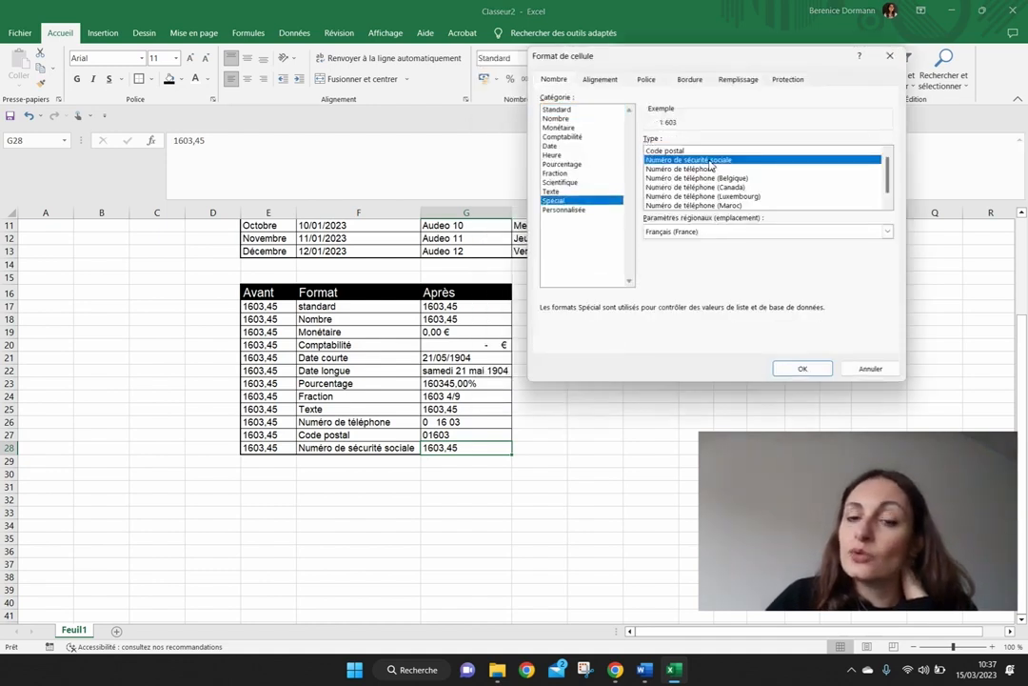
{"action": "left_click", "coordinate": [800, 372]}
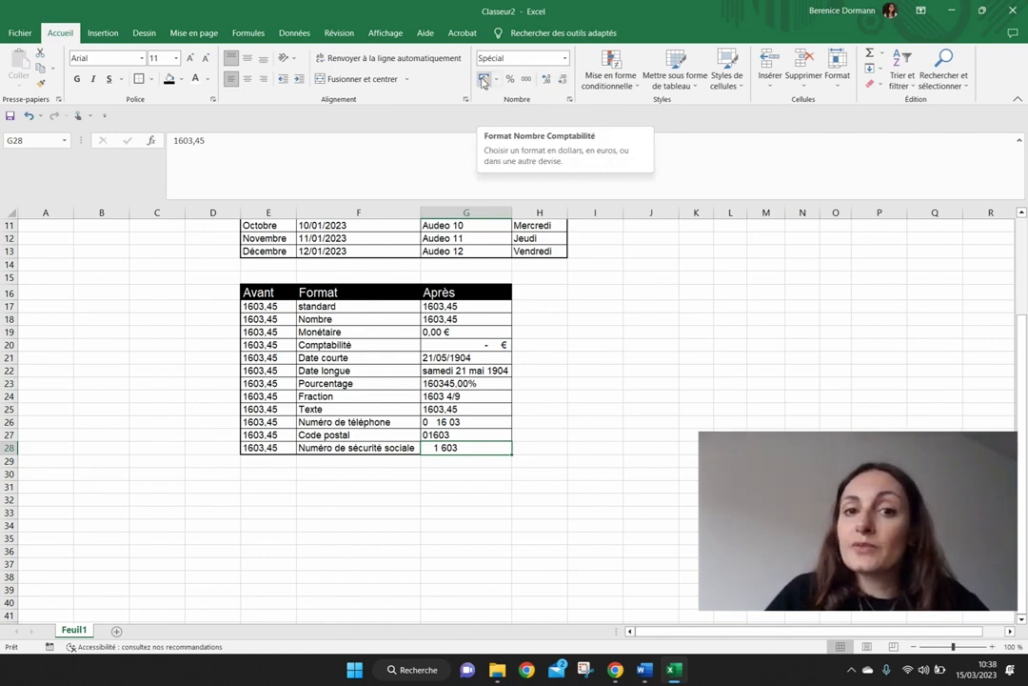
{"action": "left_click", "coordinate": [566, 59]}
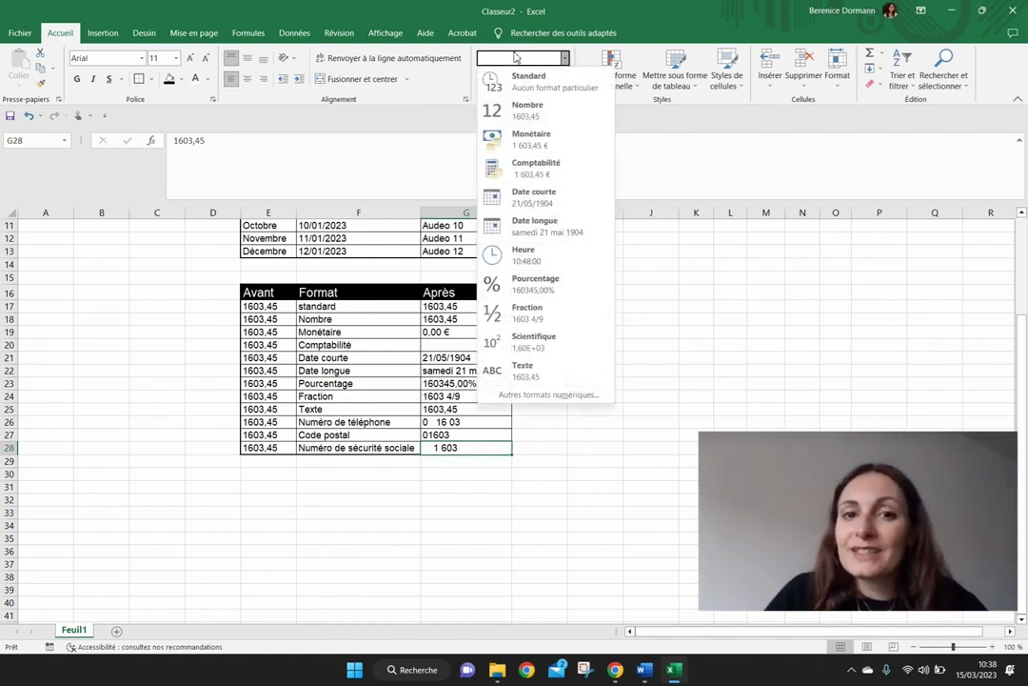
{"action": "left_click", "coordinate": [454, 99]}
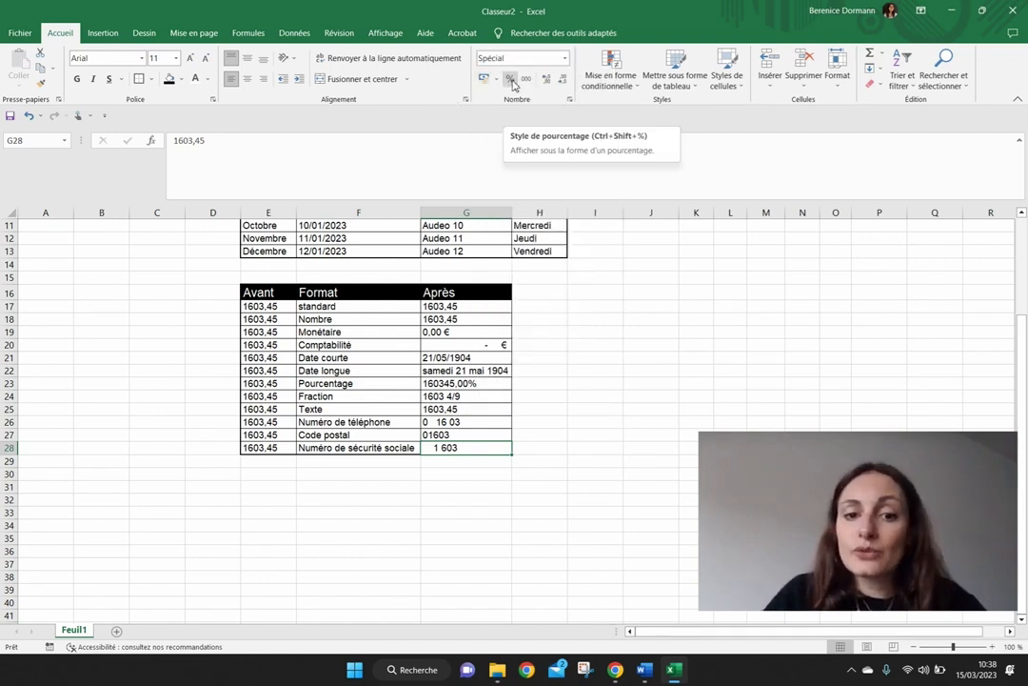
Enter the sample values 1603, 1603 and 1603,56 in cells I21 to I23 beside the table
{"action": "left_click", "coordinate": [616, 362]}
{"action": "type", "text": "1603"}
{"action": "key", "text": "Return"}
{"action": "type", "text": "1603"}
{"action": "key", "text": "Return"}
{"action": "type", "text": "1"}
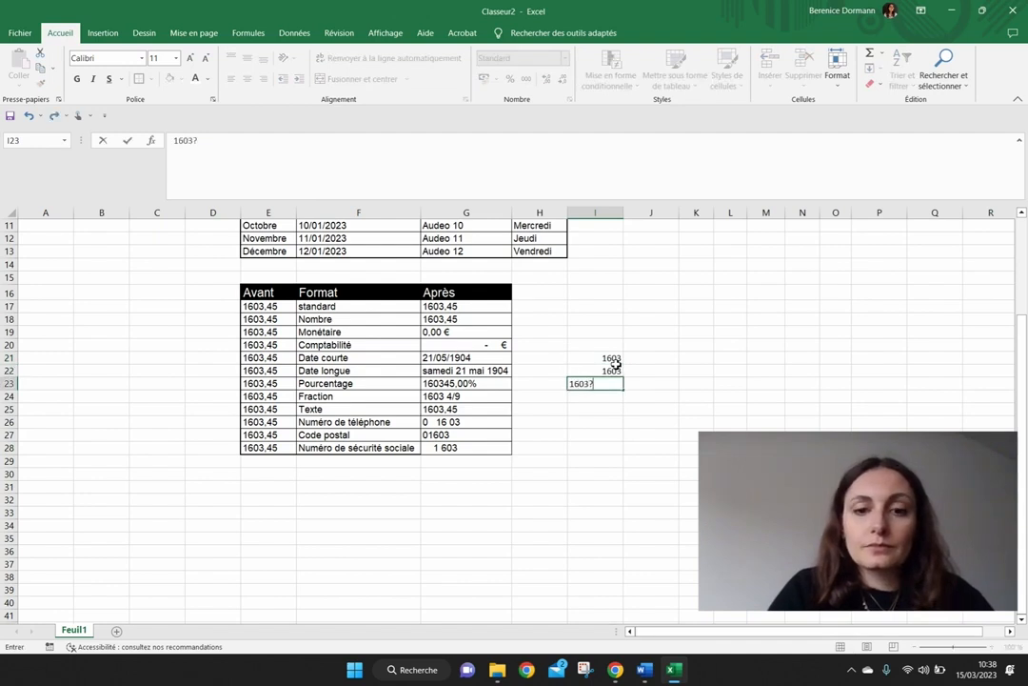
{"action": "type", "text": "603,56"}
{"action": "key", "text": "Return"}
Apply the Comptabilité number format in euros to the sample value in cell I21
{"action": "key", "text": "Up"}
{"action": "key", "text": "Up"}
{"action": "key", "text": "Up"}
{"action": "left_click", "coordinate": [484, 79]}
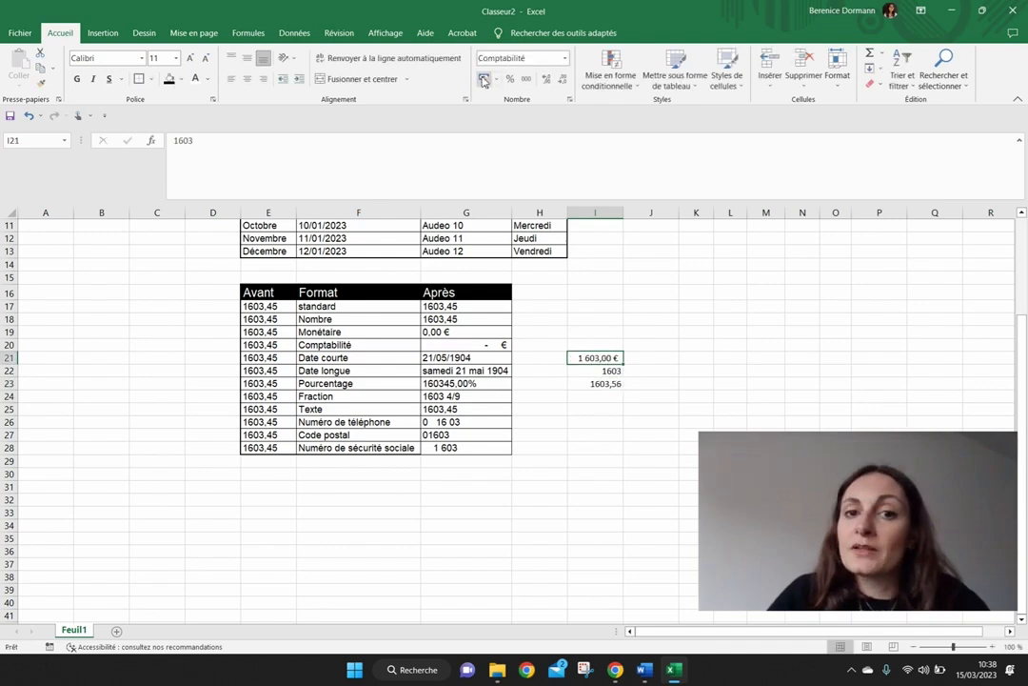
Apply the percentage style to cell I22 and the thousands separator style to cell I23
{"action": "left_click", "coordinate": [605, 371]}
{"action": "left_click", "coordinate": [511, 80]}
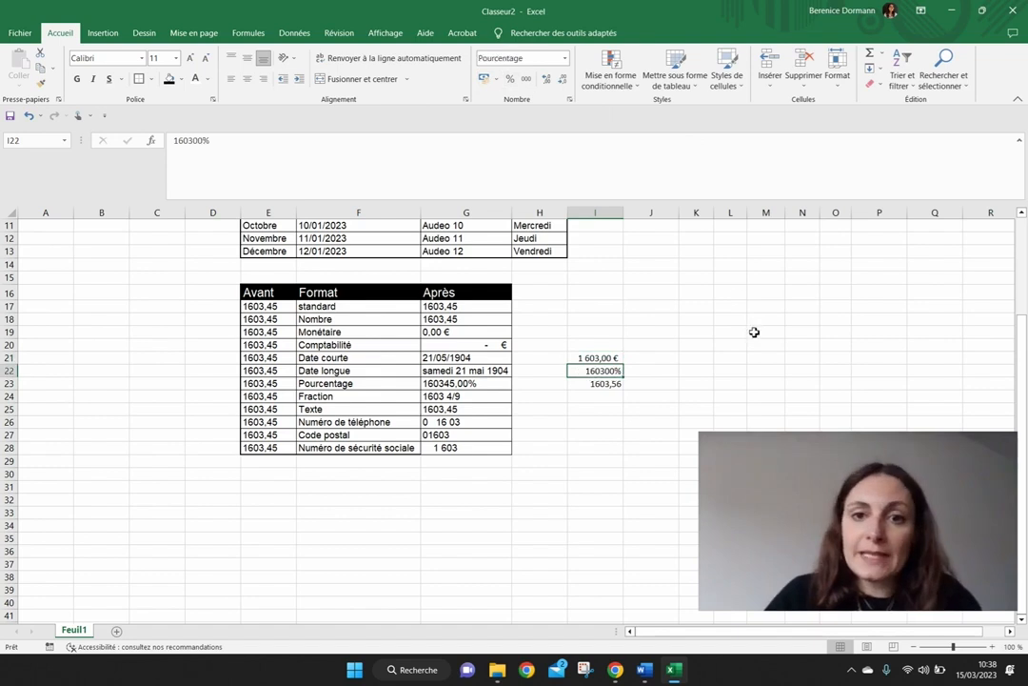
{"action": "left_click", "coordinate": [602, 383]}
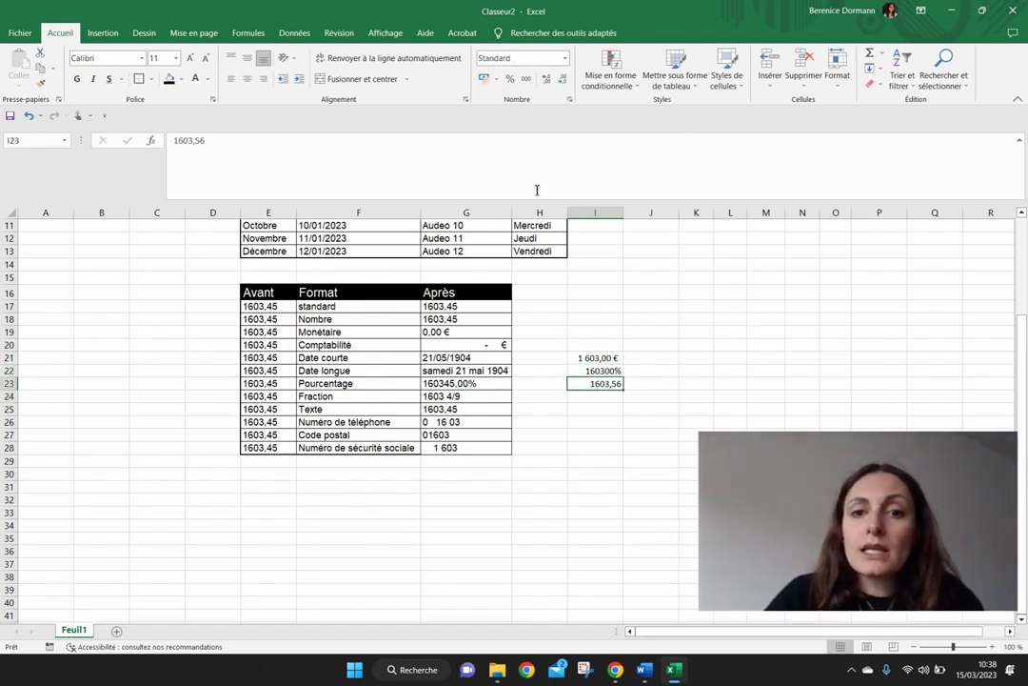
{"action": "left_click", "coordinate": [527, 82]}
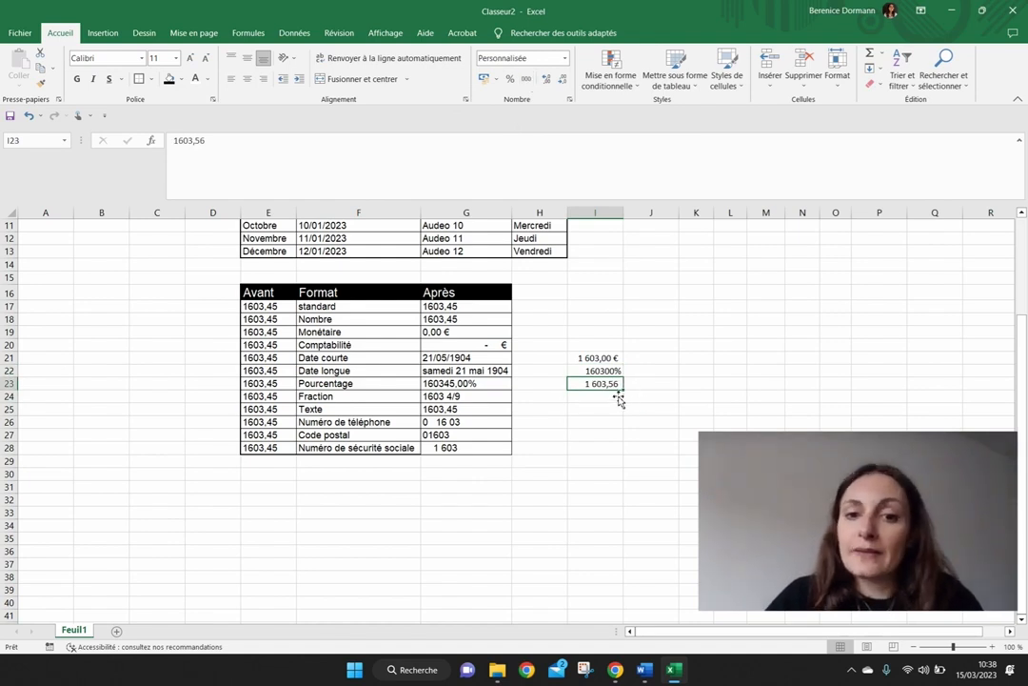
Increase the number of decimals displayed in cell I23 to more than ten places
{"action": "left_click", "coordinate": [551, 82]}
{"action": "left_click", "coordinate": [550, 82]}
{"action": "left_click", "coordinate": [551, 82]}
{"action": "left_click", "coordinate": [550, 82]}
{"action": "left_click", "coordinate": [551, 82]}
{"action": "left_click", "coordinate": [550, 82]}
{"action": "left_click", "coordinate": [551, 82]}
{"action": "left_click", "coordinate": [550, 82]}
{"action": "left_click", "coordinate": [550, 82]}
{"action": "left_click", "coordinate": [550, 82]}
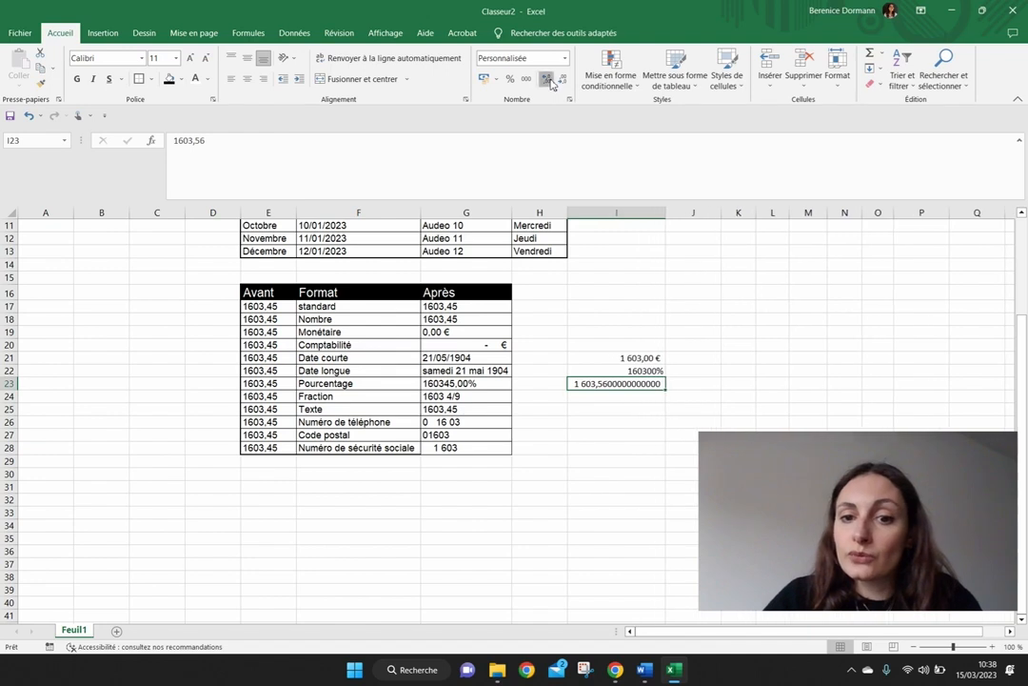
{"action": "left_click", "coordinate": [550, 82]}
Reduce the decimals displayed in cell I23 to none and add one decimal place back
{"action": "triple_click", "coordinate": [561, 81]}
{"action": "triple_click", "coordinate": [560, 81]}
{"action": "triple_click", "coordinate": [560, 81]}
{"action": "triple_click", "coordinate": [561, 81]}
{"action": "left_click", "coordinate": [561, 81]}
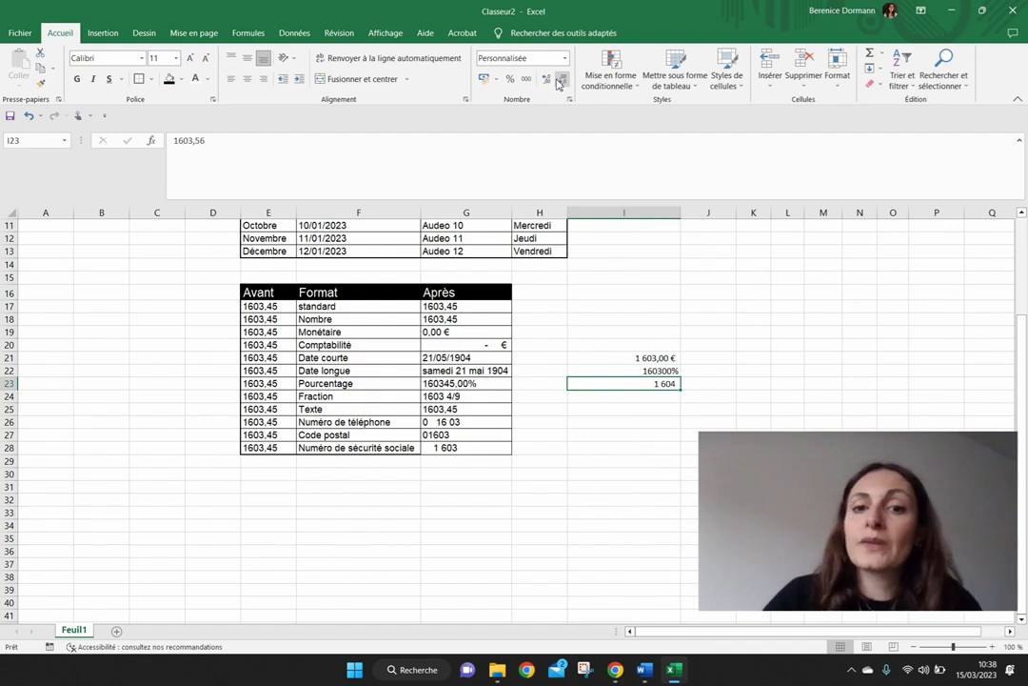
{"action": "left_click", "coordinate": [549, 80]}
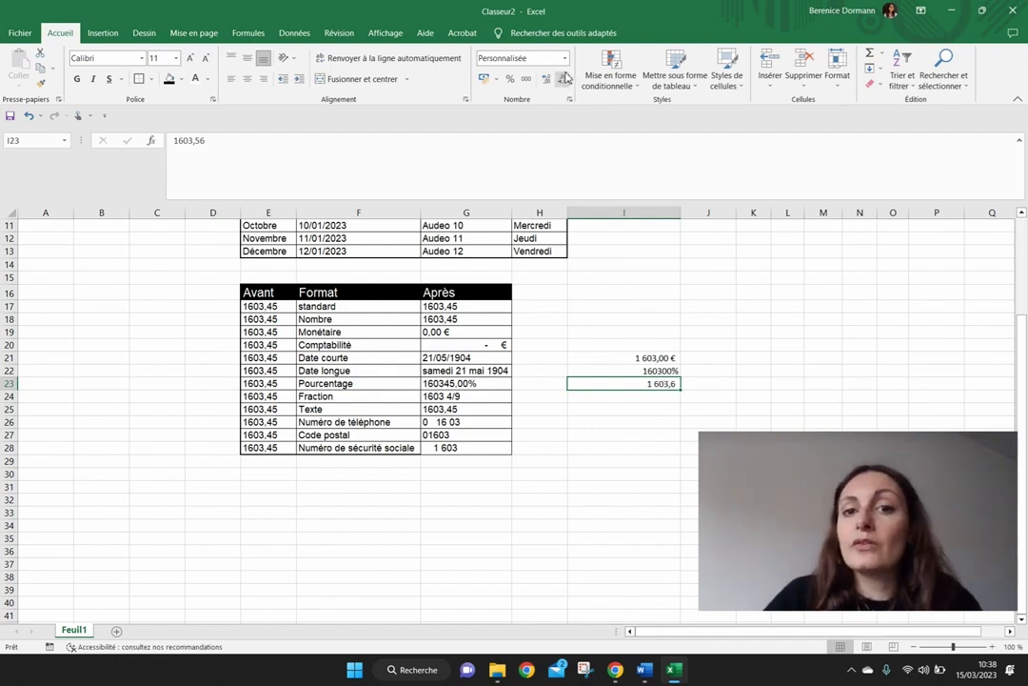